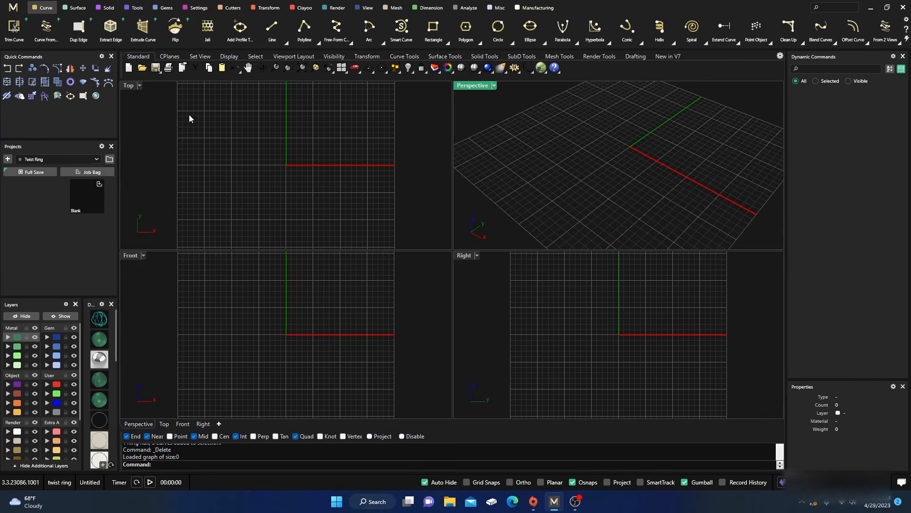
# Create a ring rail for a US size 7 finger
pyautogui.click(136, 12)
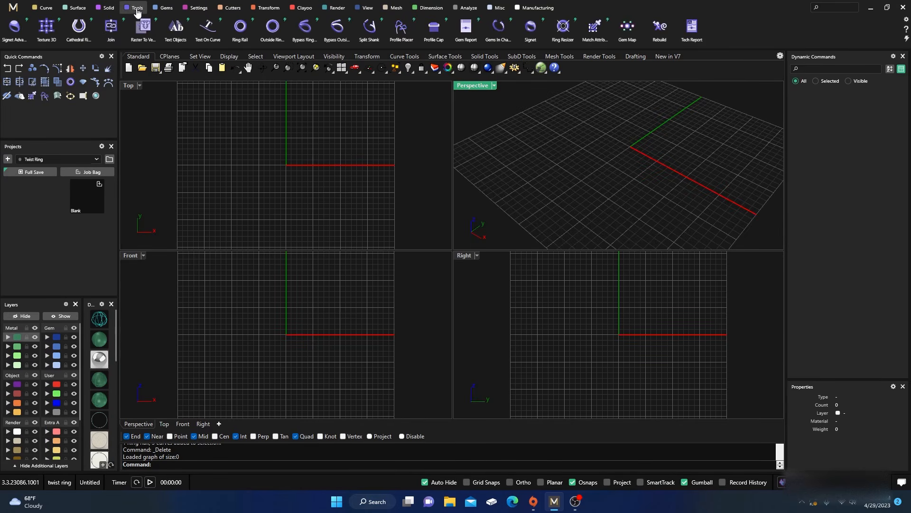
pyautogui.click(241, 29)
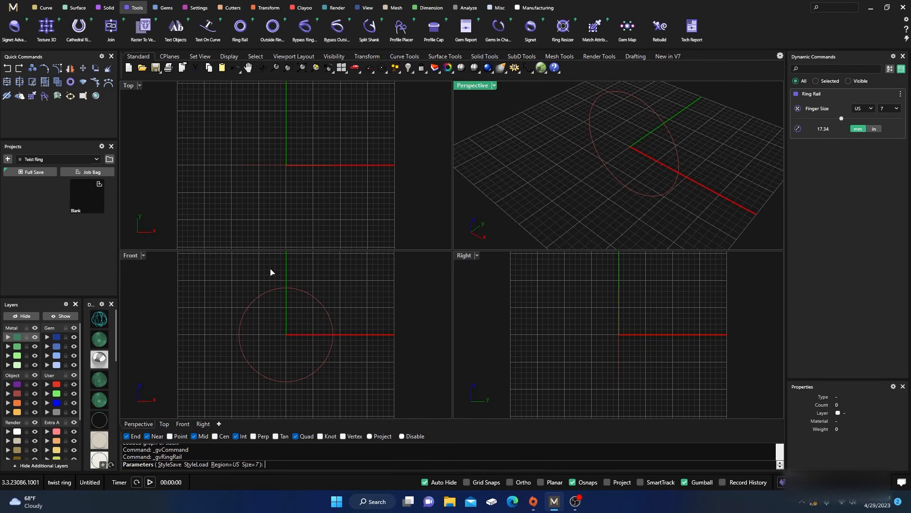
pyautogui.press('Return')
# Offset the ring rail outward by 1.2 mm and assign the offset curve to the Creation layer
pyautogui.click(295, 293)
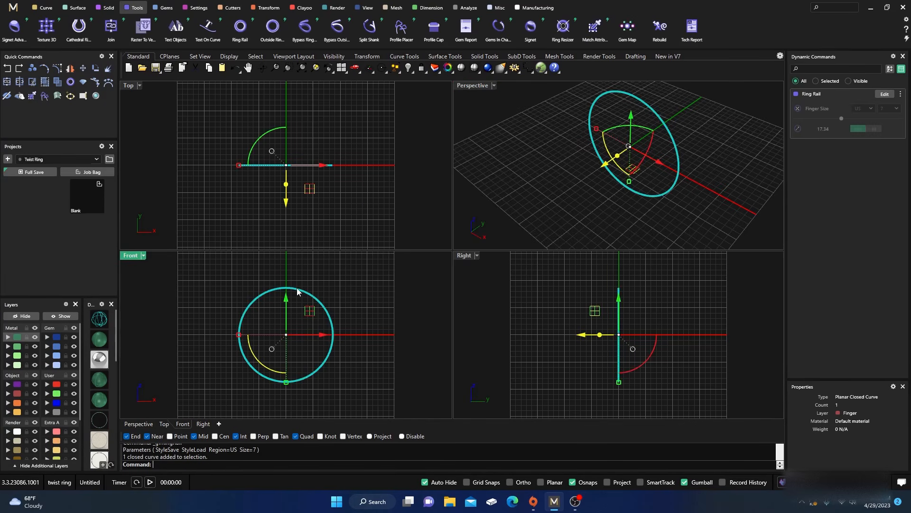
pyautogui.click(43, 10)
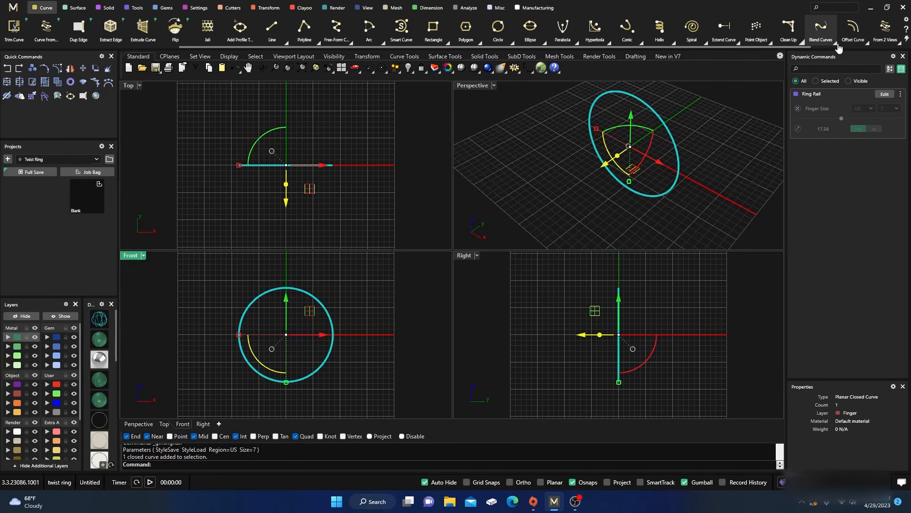
pyautogui.click(867, 43)
pyautogui.click(766, 62)
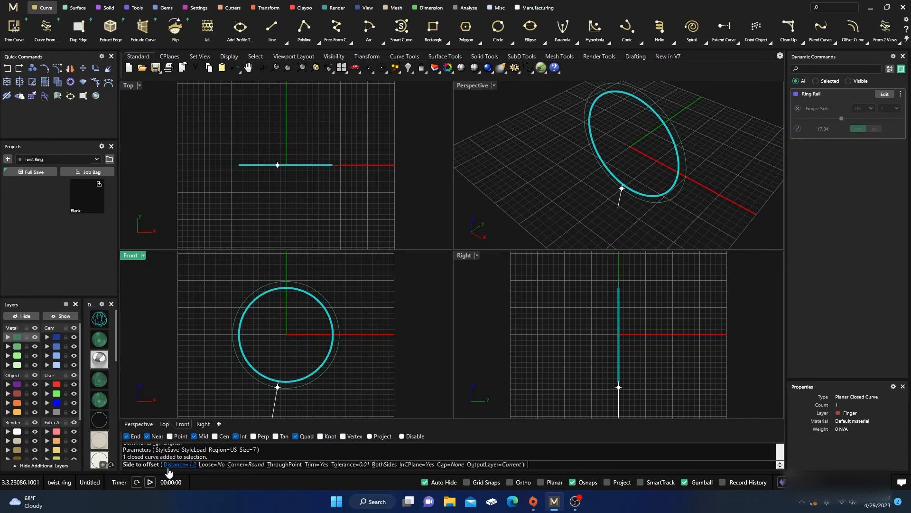
pyautogui.click(333, 310)
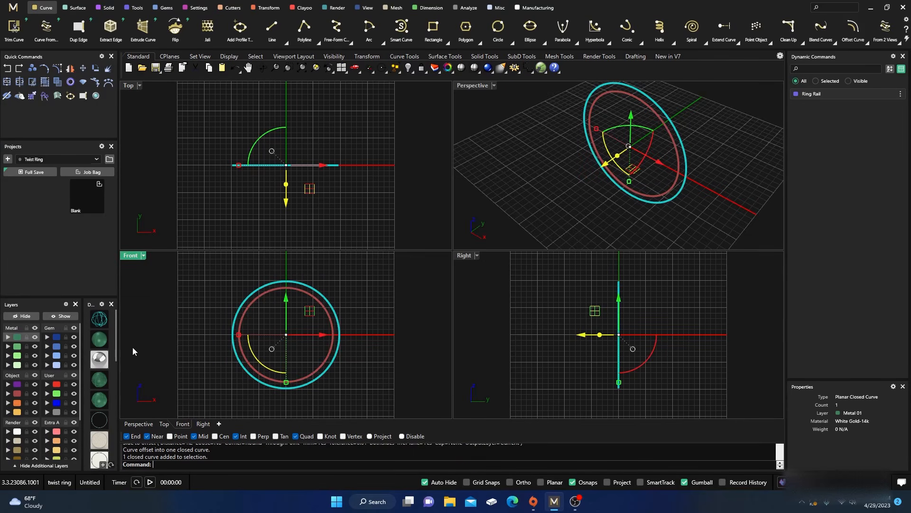
pyautogui.click(13, 412)
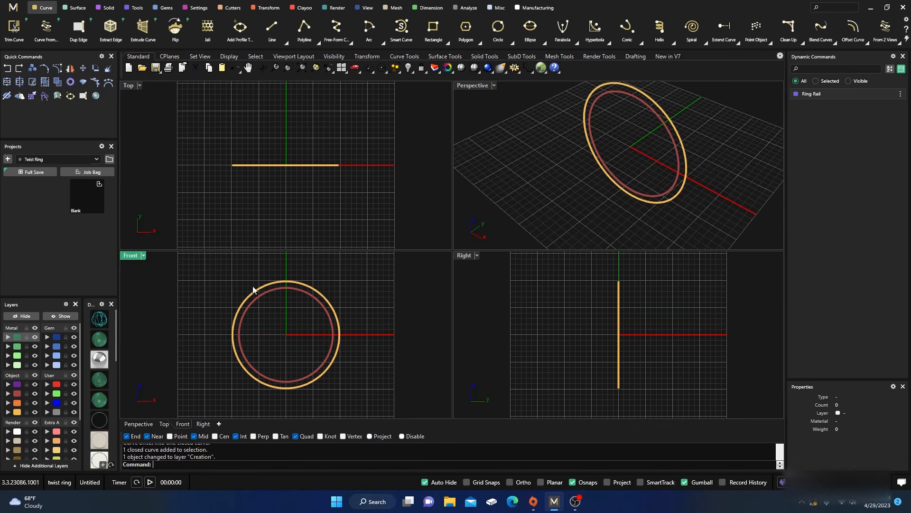
# Wrap a six-turn helix around the offset curve, setting its 1.2 mm diameter by snapping to the finger rail's top quadrant
pyautogui.scroll(5, 285, 285)
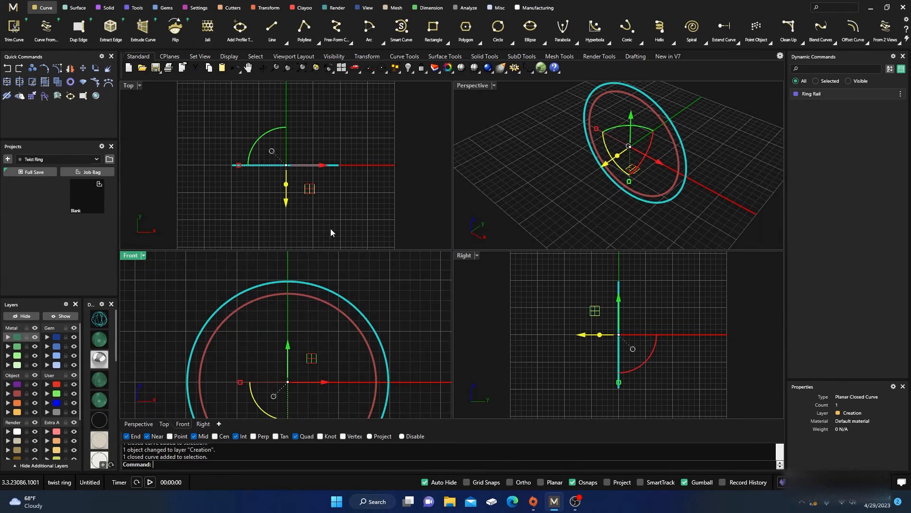
pyautogui.click(673, 42)
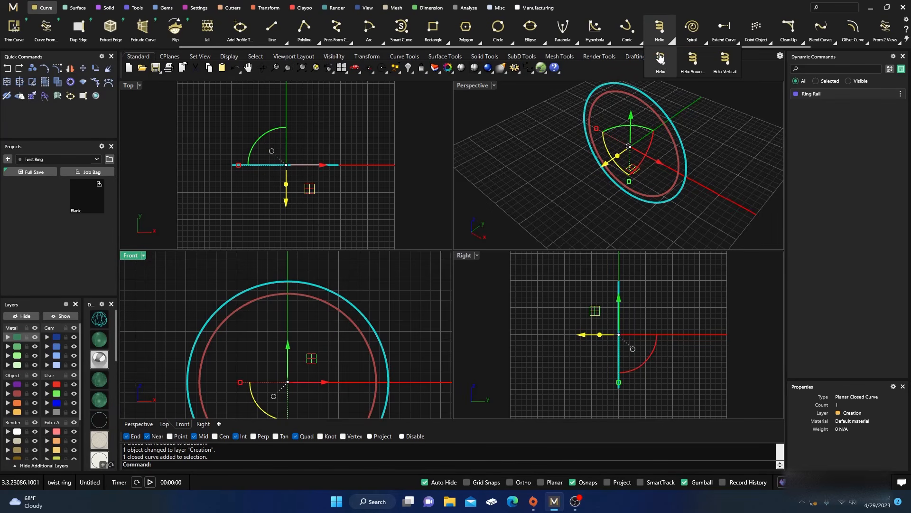
pyautogui.click(692, 63)
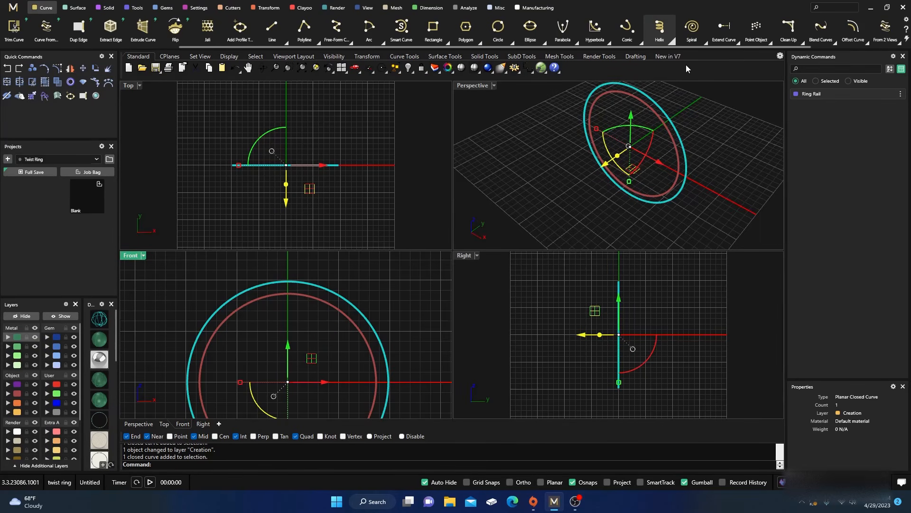
pyautogui.click(286, 285)
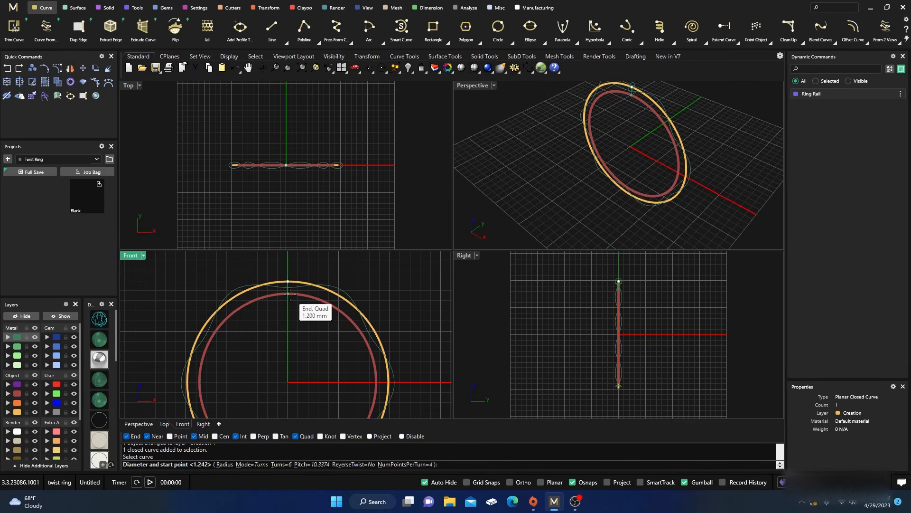
pyautogui.click(289, 294)
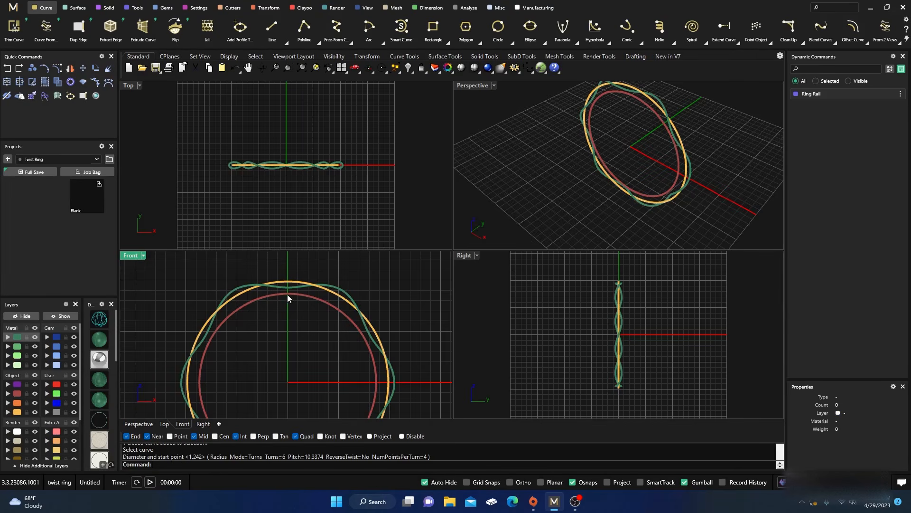
# Start the Profile Placer on the helix curve and set its placement method to Frontal
pyautogui.scroll(2, 289, 292)
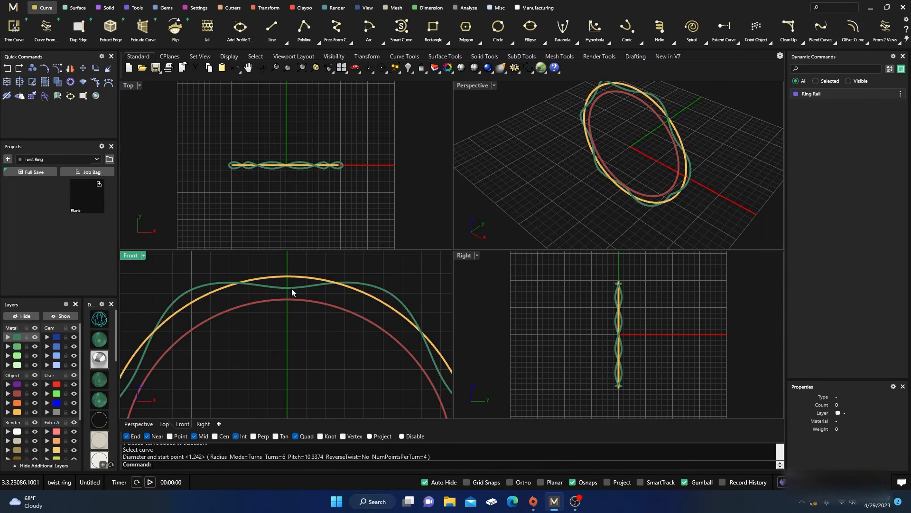
pyautogui.click(292, 287)
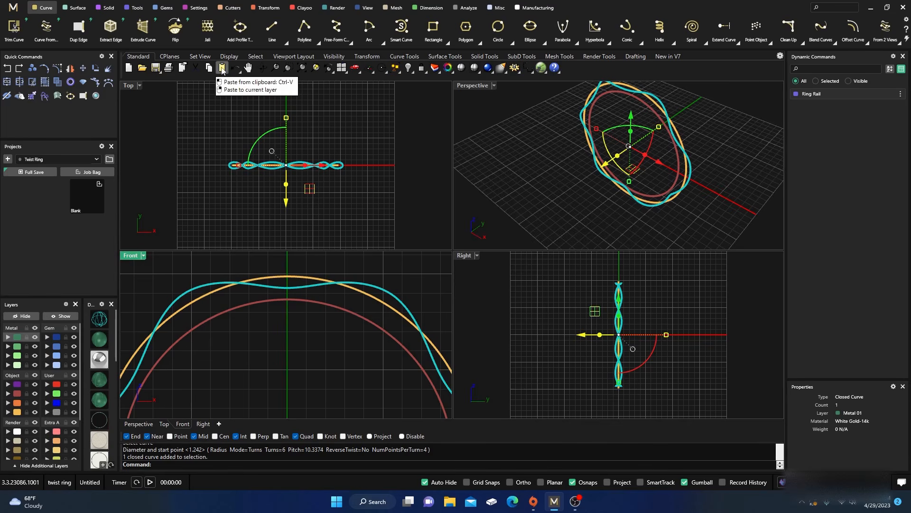
pyautogui.click(136, 8)
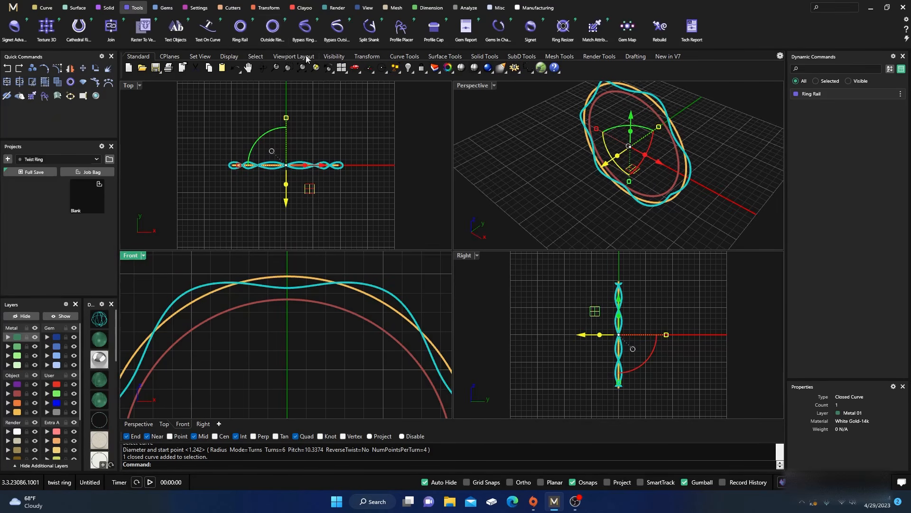
pyautogui.click(400, 29)
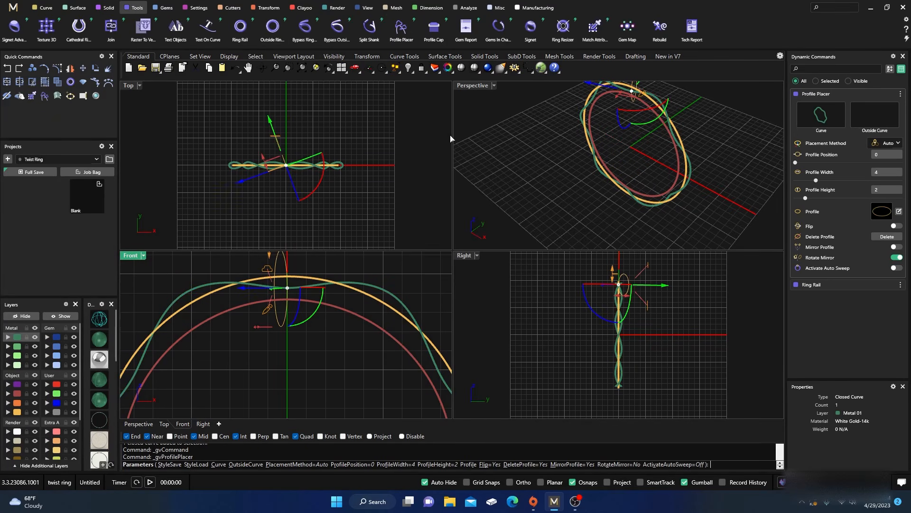
pyautogui.click(892, 143)
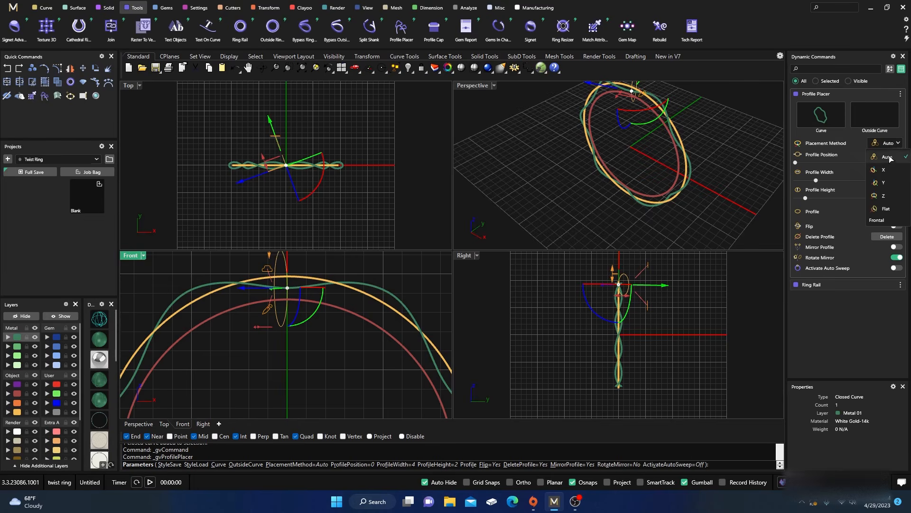
pyautogui.click(878, 220)
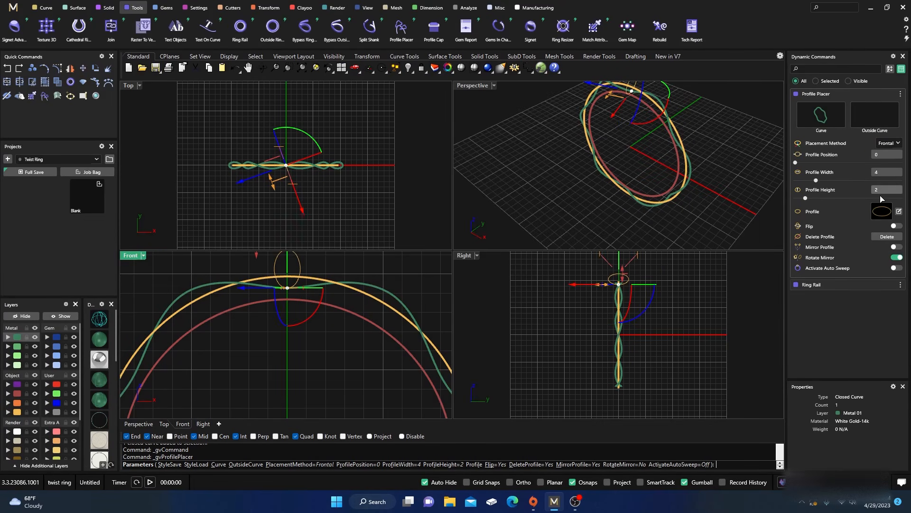
# Edit the ellipse profile by shifting it down 1 mm so it is centred on the origin, and accept the profile
pyautogui.click(898, 212)
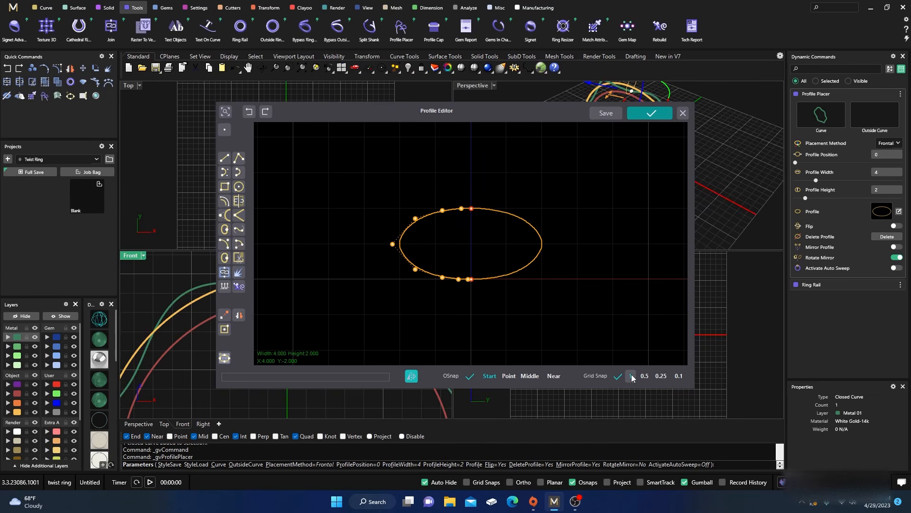
pyautogui.moveTo(379, 181); pyautogui.dragTo(546, 312)
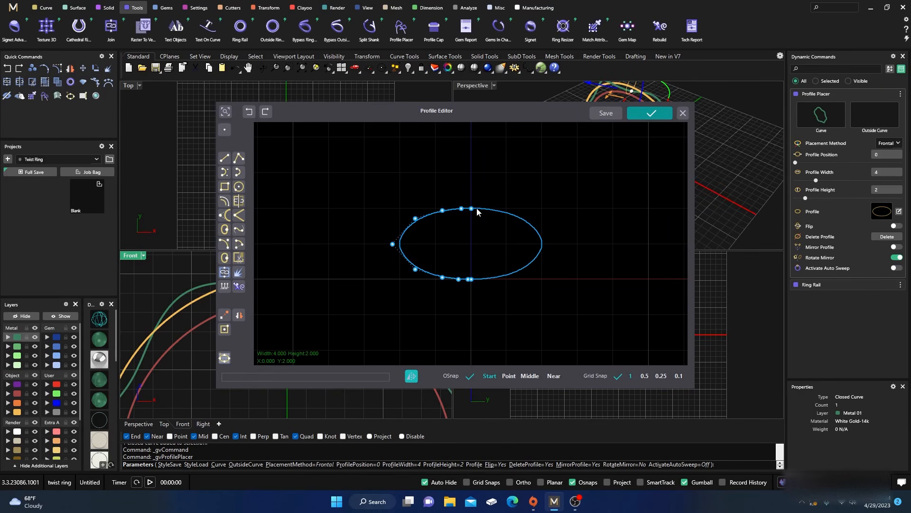
pyautogui.moveTo(477, 211); pyautogui.dragTo(477, 247)
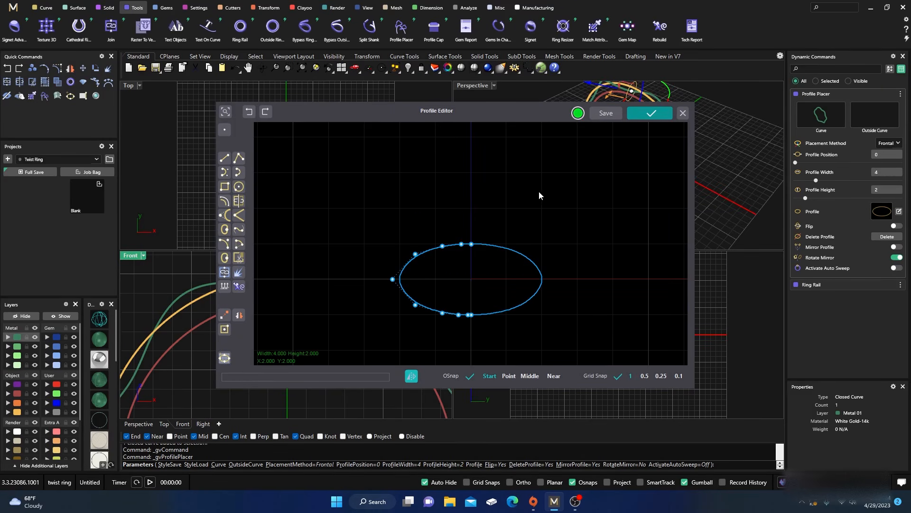
pyautogui.click(649, 115)
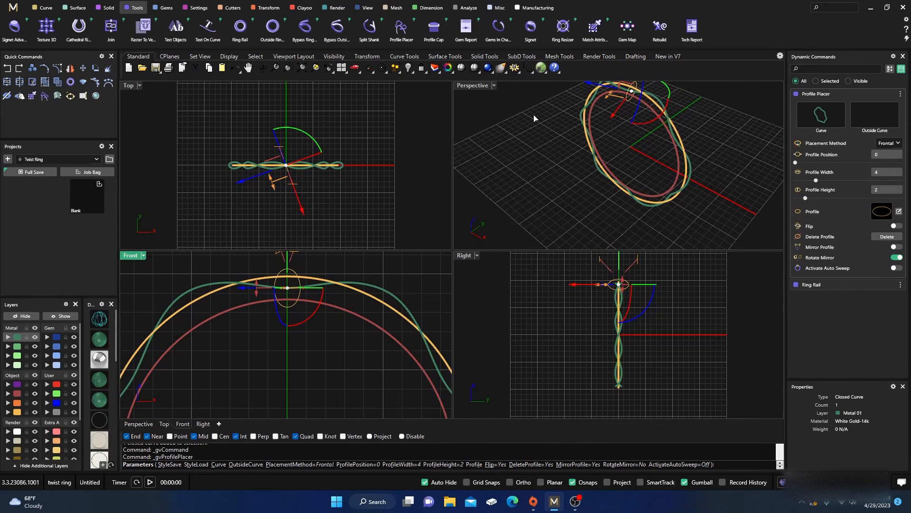
# Reduce the placed profile's width to 2.2 mm
pyautogui.doubleClick(473, 85)
pyautogui.moveTo(483, 178); pyautogui.dragTo(408, 236, button='right')
pyautogui.scroll(-2, 404, 299)
pyautogui.scroll(5, 458, 180)
pyautogui.scroll(5, 479, 181)
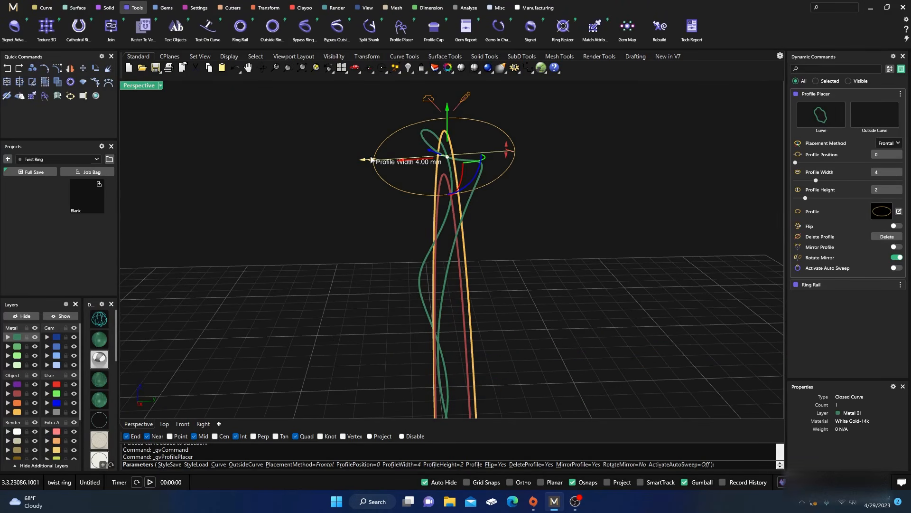
pyautogui.moveTo(367, 160); pyautogui.dragTo(424, 156)
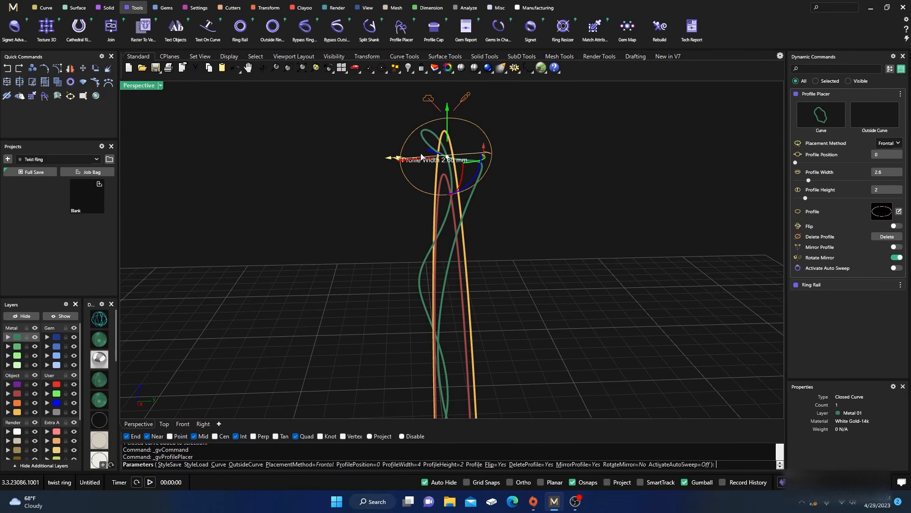
pyautogui.moveTo(303, 264); pyautogui.dragTo(389, 214, button='right')
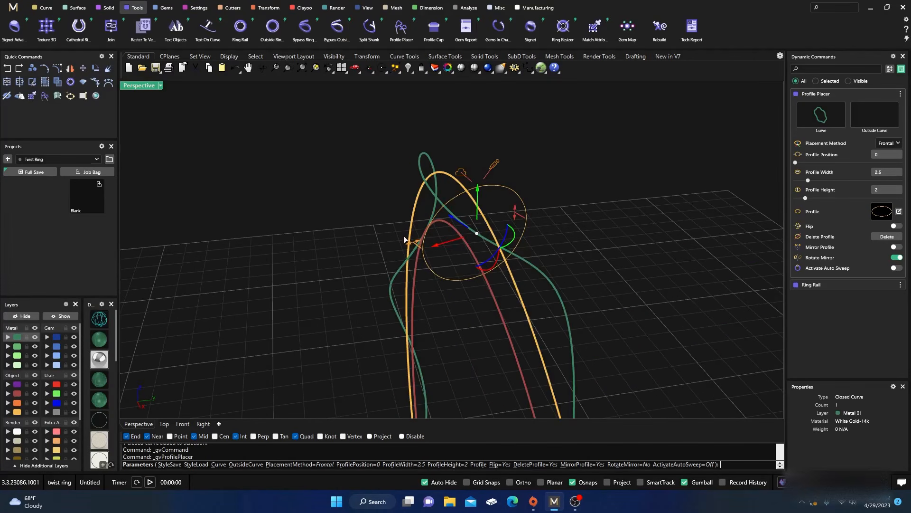
pyautogui.moveTo(411, 243)
pyautogui.moveTo(410, 243); pyautogui.dragTo(423, 242)
pyautogui.moveTo(417, 299); pyautogui.dragTo(438, 292, button='right')
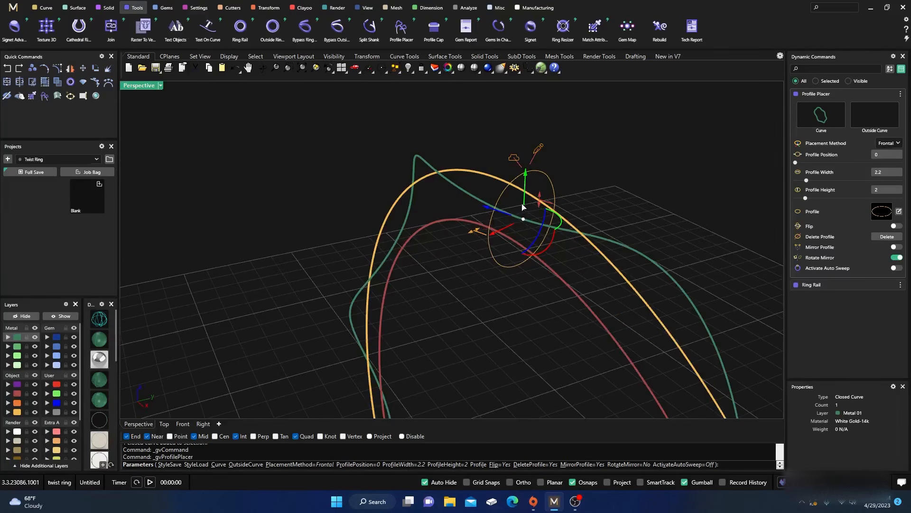
# Increase the placed profile's height to 2.2 mm
pyautogui.moveTo(541, 202)
pyautogui.moveTo(541, 202); pyautogui.dragTo(544, 195)
pyautogui.moveTo(480, 383); pyautogui.dragTo(469, 362, button='right')
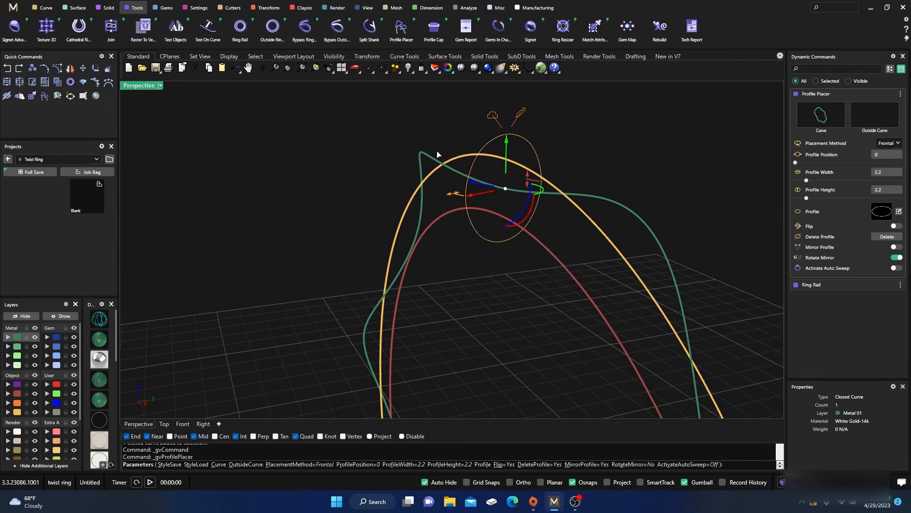
# Raise the profile until its lower edge meets the finger rail's top, and finish placing it
pyautogui.doubleClick(143, 85)
pyautogui.moveTo(262, 317); pyautogui.dragTo(276, 384, button='right')
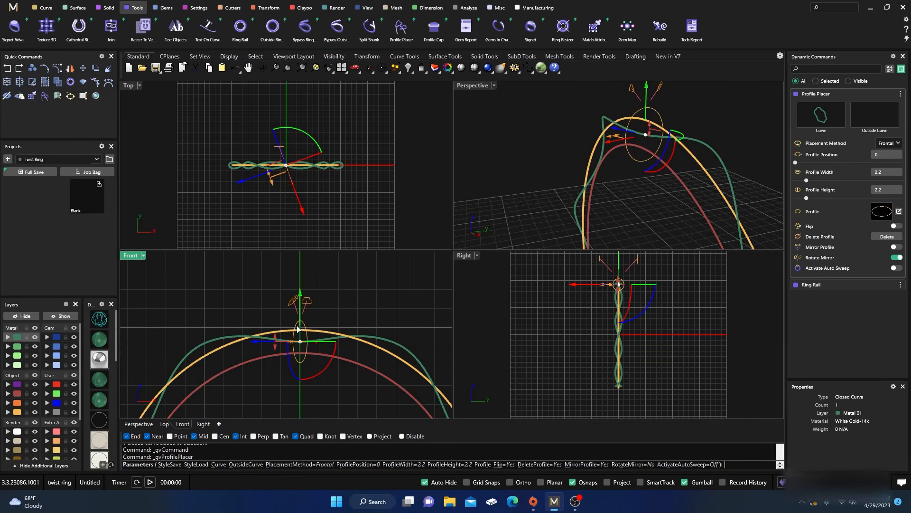
pyautogui.moveTo(300, 294); pyautogui.dragTo(300, 287)
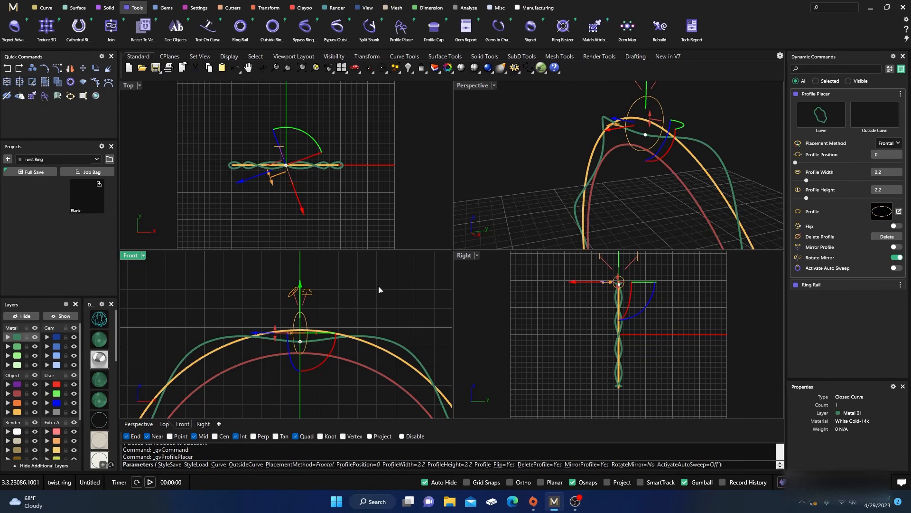
pyautogui.press('Return')
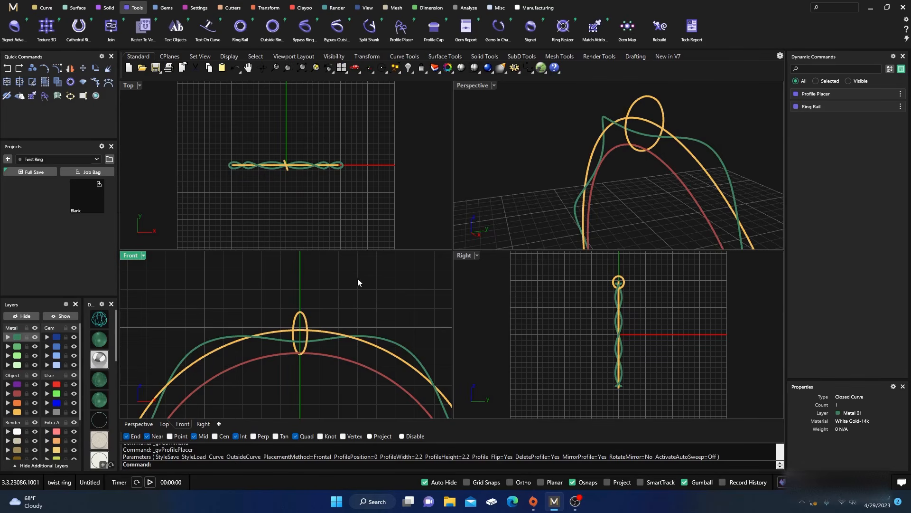
# Start a one-rail sweep of the round profile along the helix curve, accepting the default seam
pyautogui.click(74, 8)
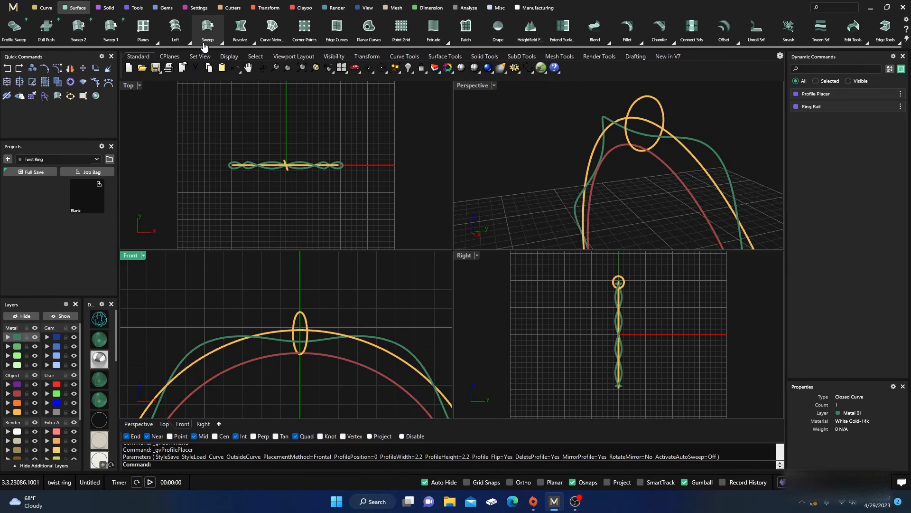
pyautogui.click(222, 44)
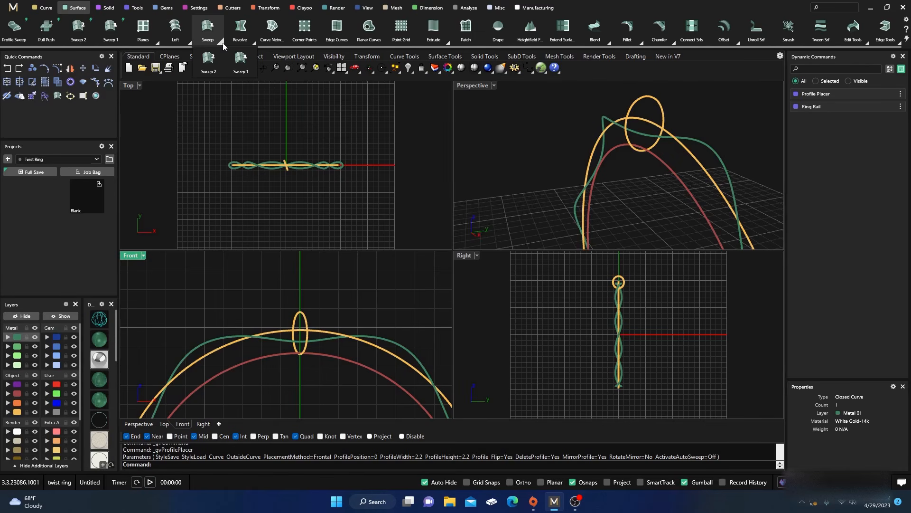
pyautogui.click(241, 59)
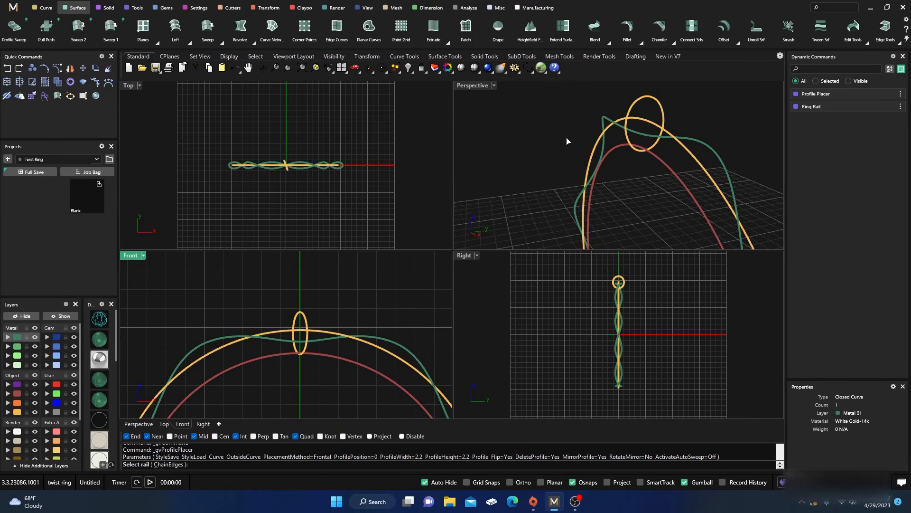
pyautogui.click(608, 121)
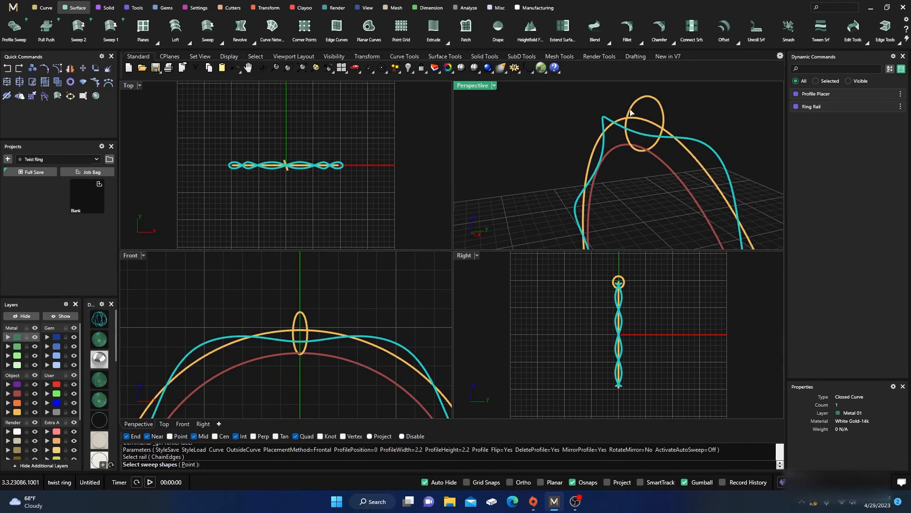
pyautogui.click(637, 102)
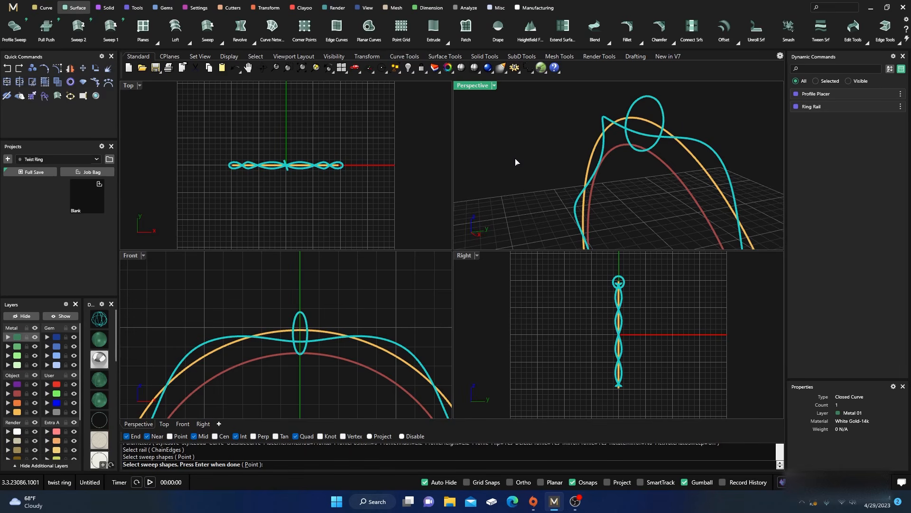
pyautogui.press('Return')
pyautogui.press('Return')
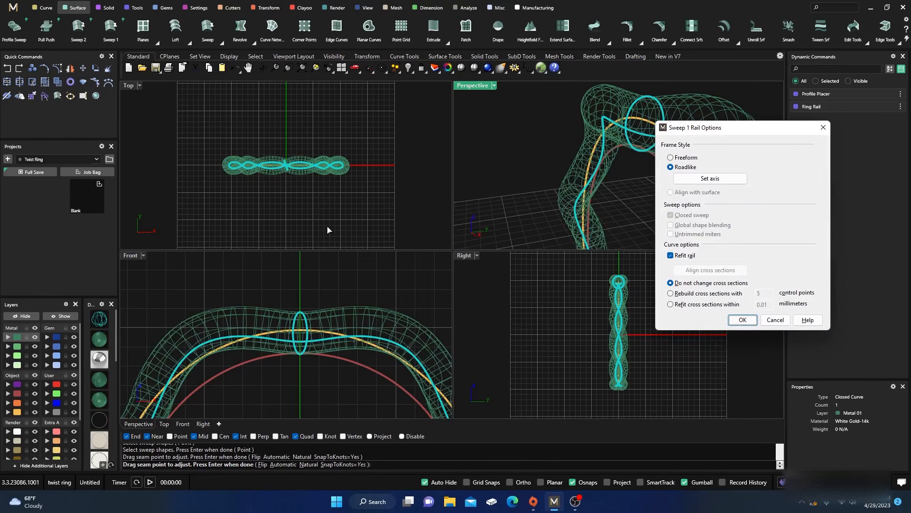
# Shade the enlarged perspective view and compare the Freeform and Roadlike frame styles on the sweep preview, ending on Roadlike
pyautogui.click(105, 338)
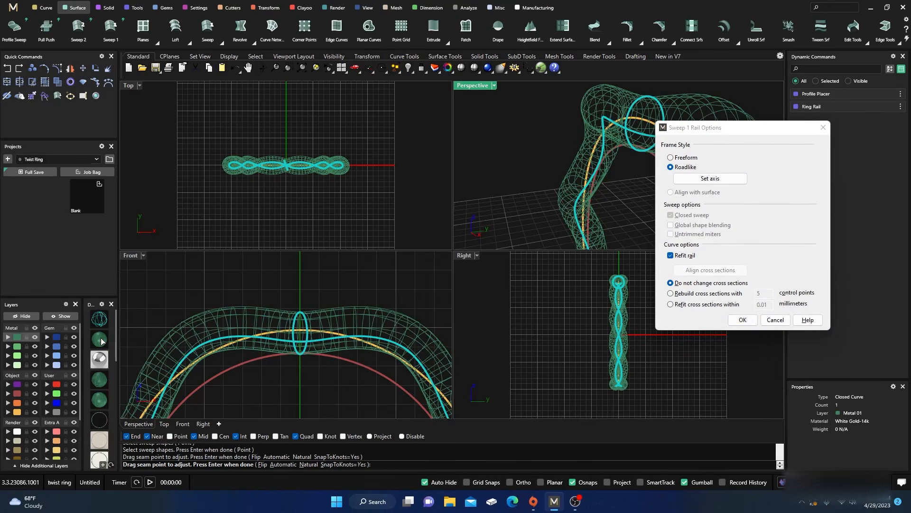
pyautogui.doubleClick(466, 89)
pyautogui.scroll(-8, 340, 232)
pyautogui.moveTo(325, 259); pyautogui.dragTo(536, 185, button='right')
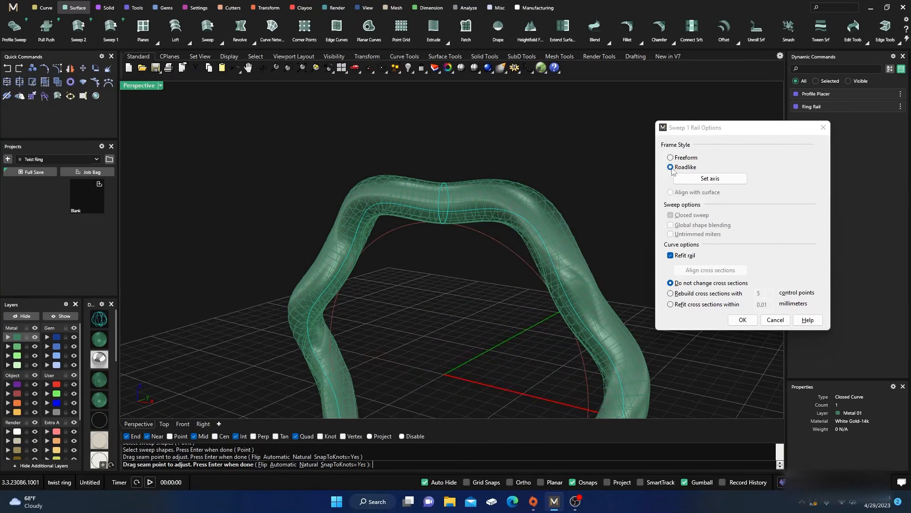
pyautogui.click(670, 157)
pyautogui.moveTo(474, 279); pyautogui.dragTo(286, 261, button='right')
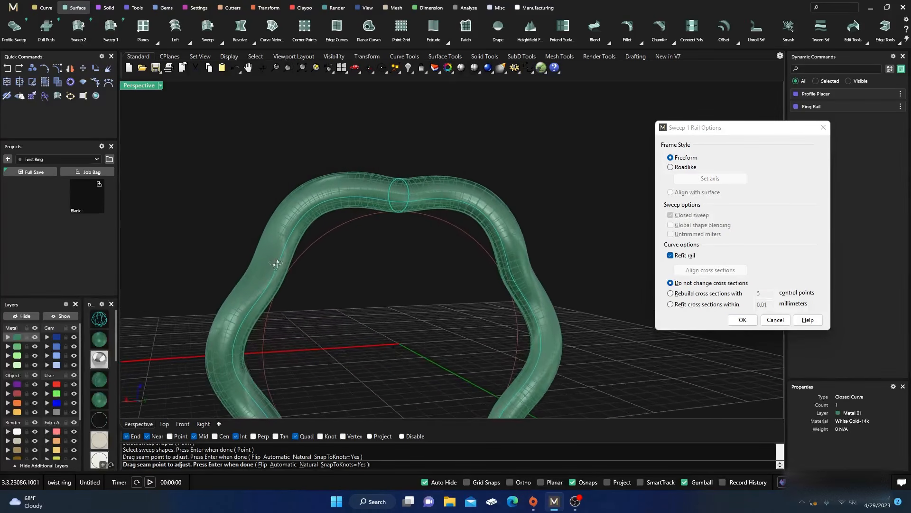
pyautogui.click(670, 167)
pyautogui.moveTo(593, 204); pyautogui.dragTo(561, 293, button='right')
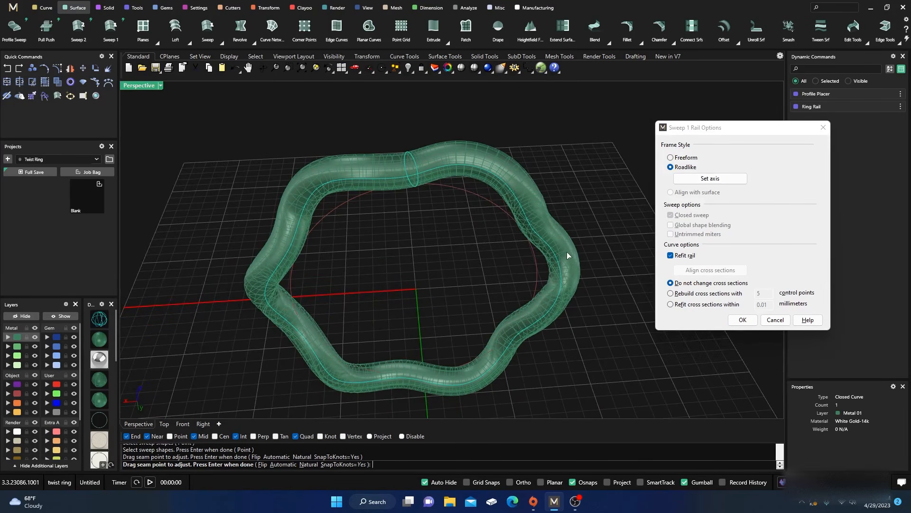
# Set the Roadlike sweep axis from the origin along the green Y axis and accept the sweep
pyautogui.click(710, 178)
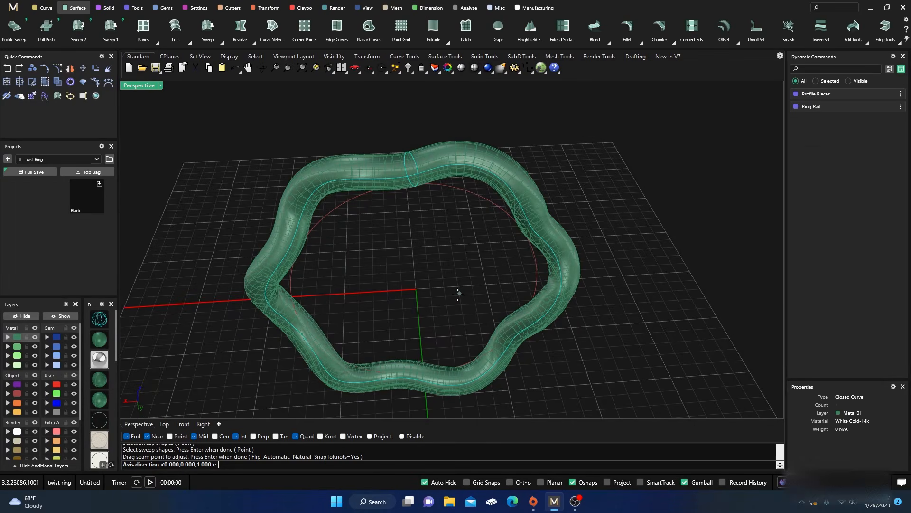
pyautogui.moveTo(449, 301); pyautogui.dragTo(297, 220, button='right')
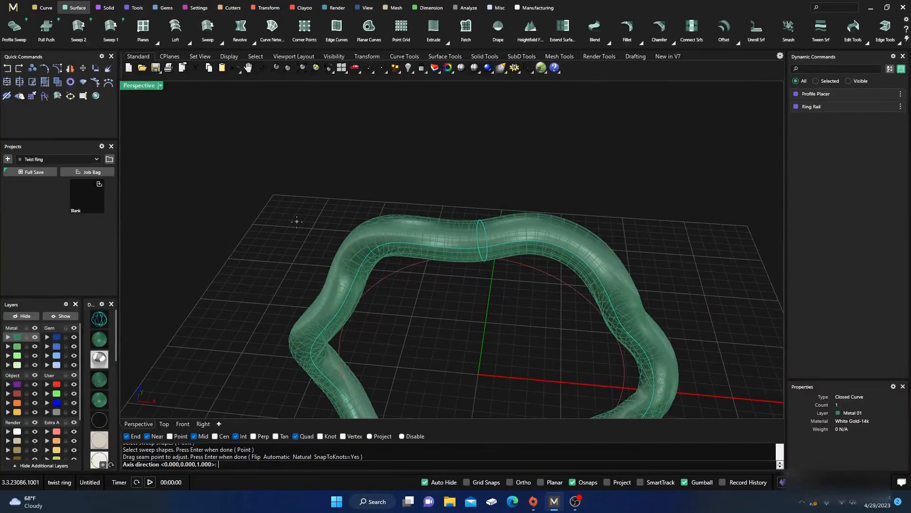
pyautogui.scroll(-3, 296, 221)
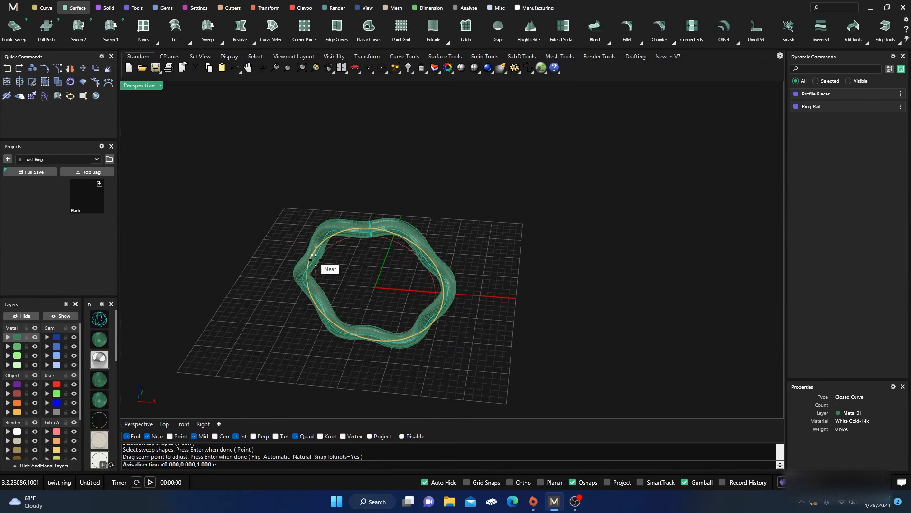
pyautogui.click(375, 287)
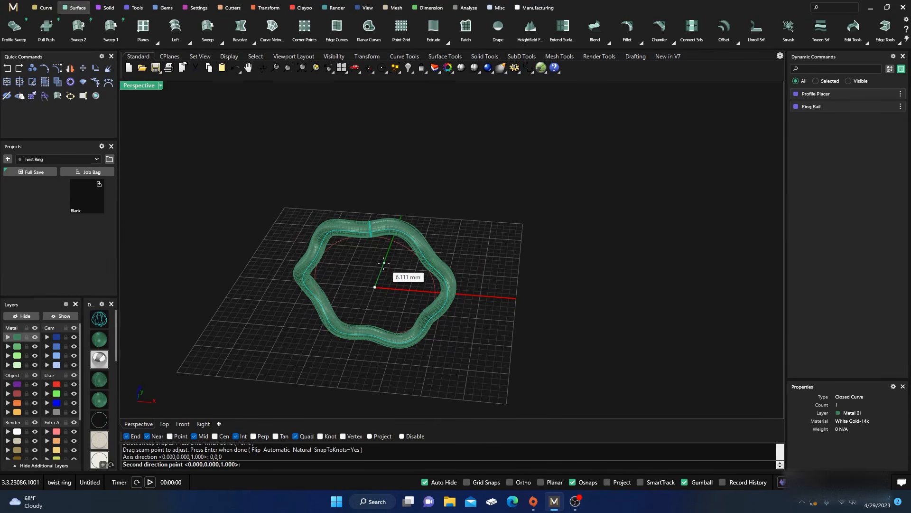
pyautogui.click(385, 264)
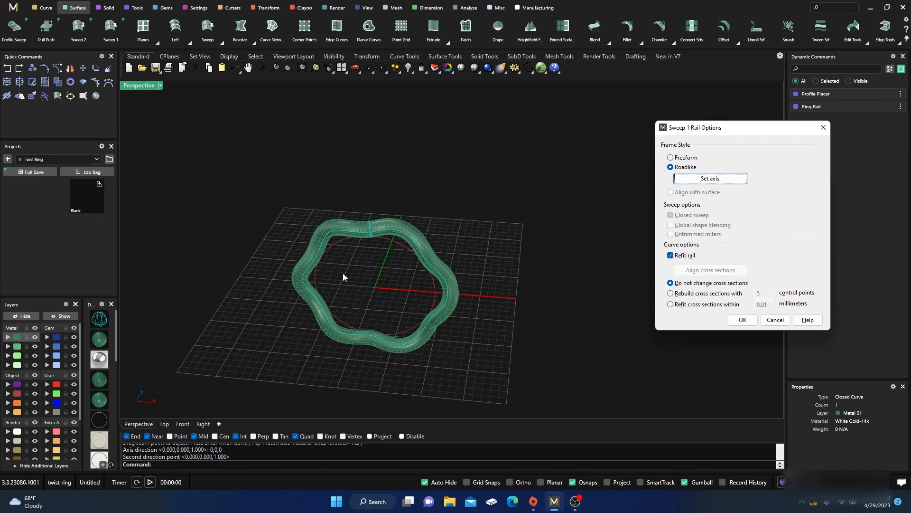
pyautogui.scroll(4, 370, 299)
pyautogui.moveTo(399, 266); pyautogui.dragTo(399, 240, button='right')
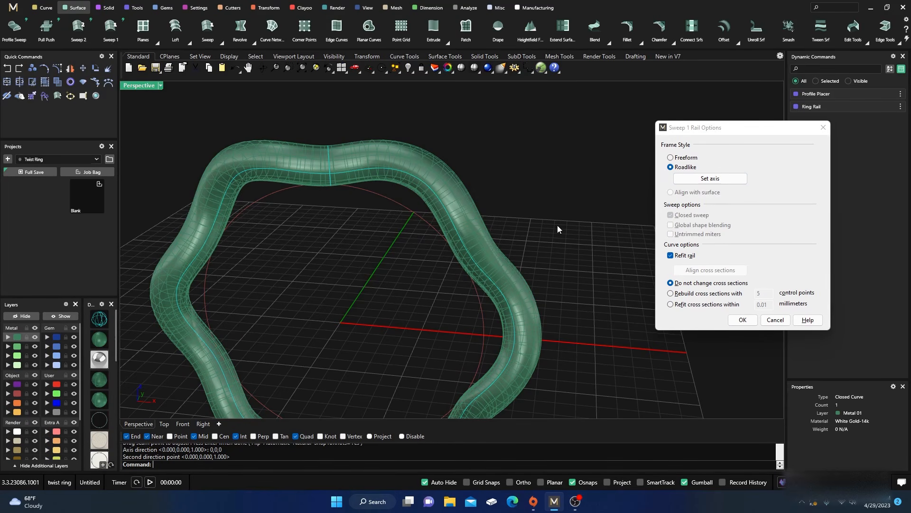
pyautogui.click(741, 319)
# Make an in-place copy of the swept strand
pyautogui.moveTo(437, 211); pyautogui.dragTo(418, 275, button='right')
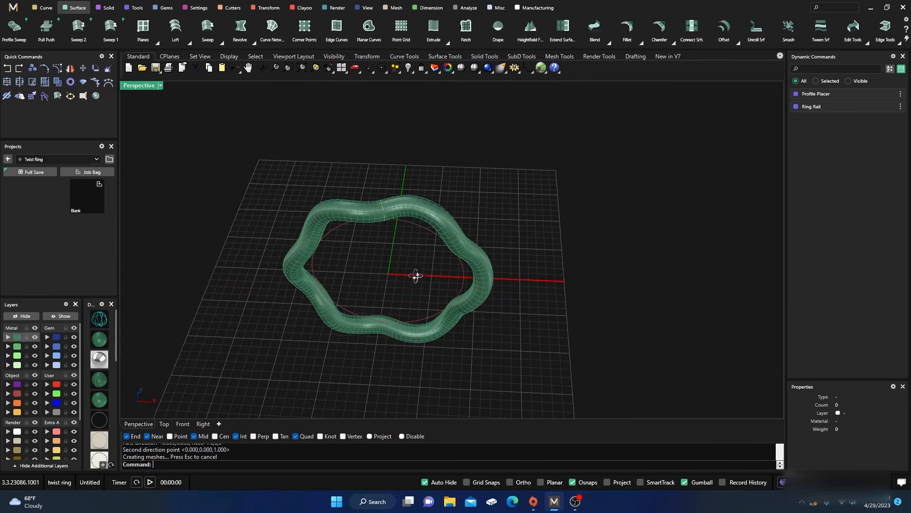
pyautogui.click(411, 211)
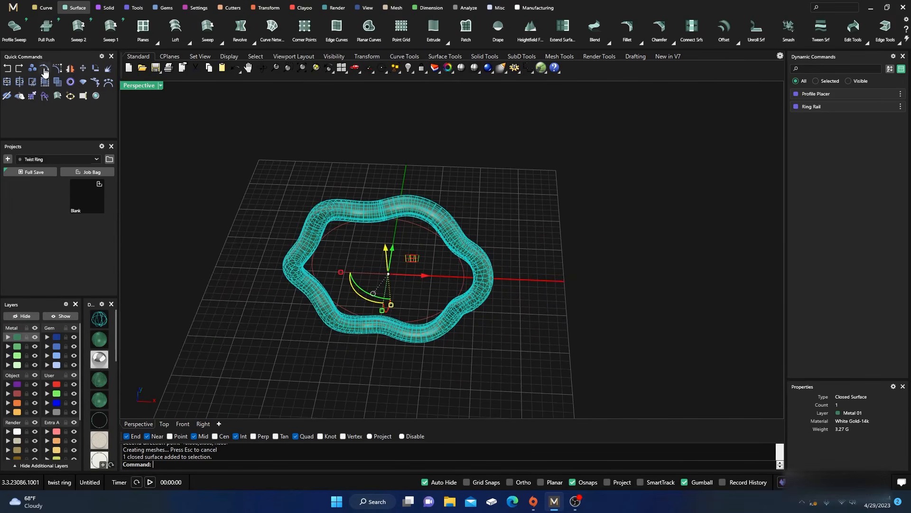
pyautogui.click(32, 68)
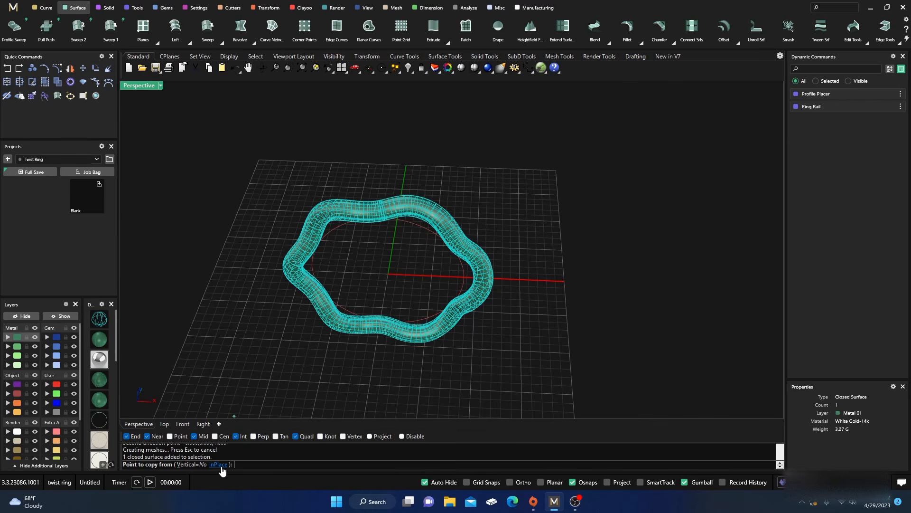
pyautogui.click(222, 464)
# Rotate one of the two overlapping strands about 28 degrees around the origin in the front view, so the strands interlace
pyautogui.doubleClick(141, 88)
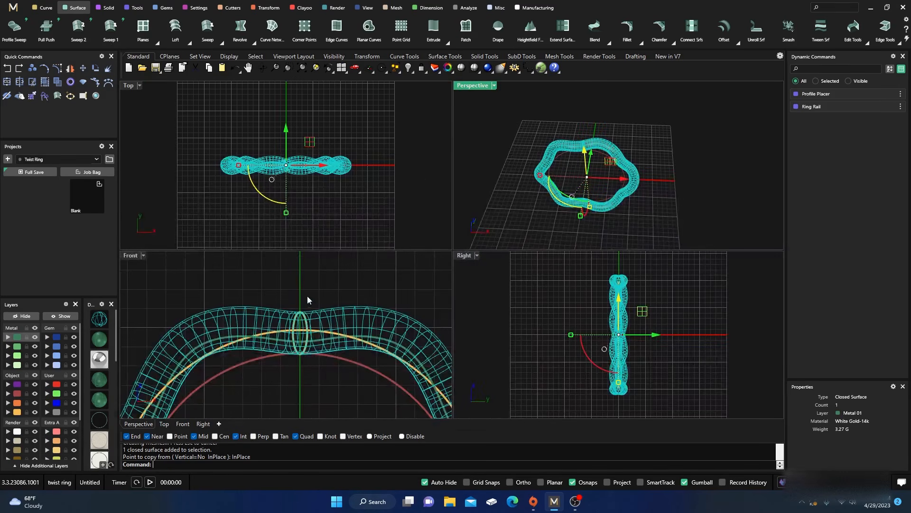
pyautogui.scroll(-6, 320, 292)
pyautogui.click(338, 282)
pyautogui.click(352, 309)
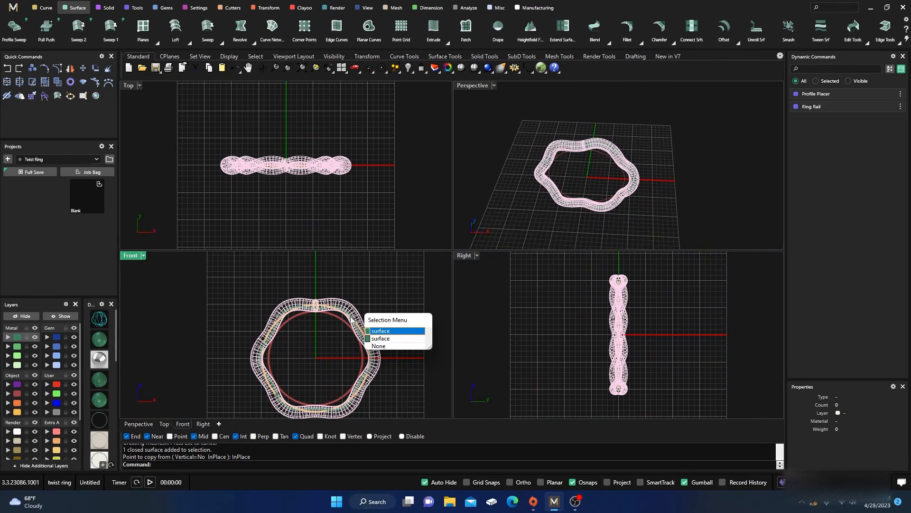
pyautogui.click(380, 339)
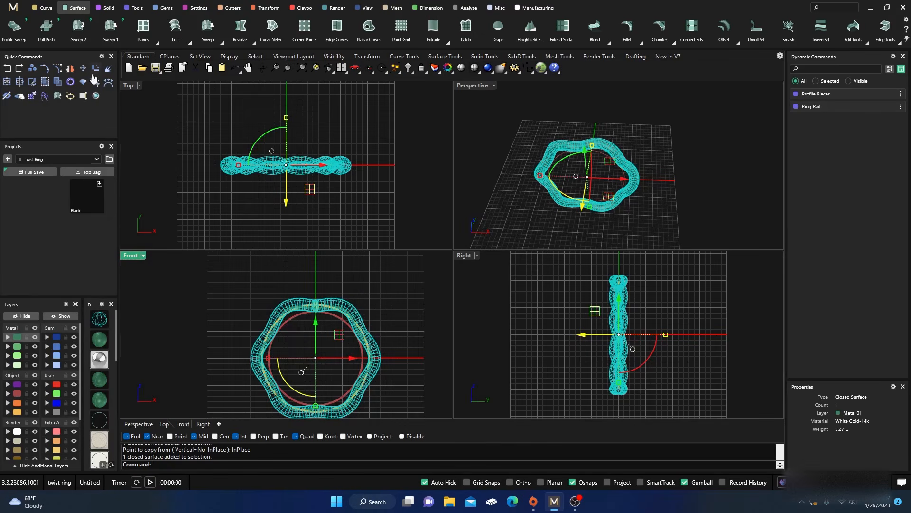
pyautogui.click(95, 81)
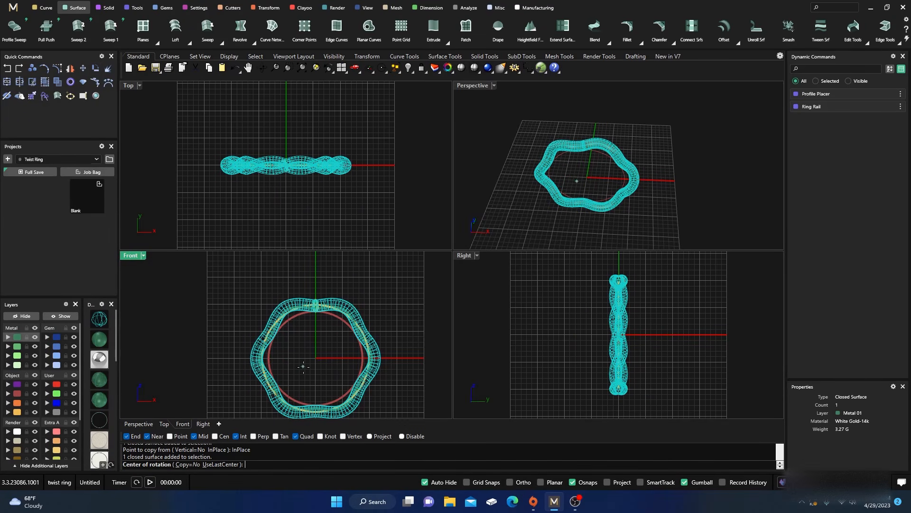
pyautogui.click(322, 361)
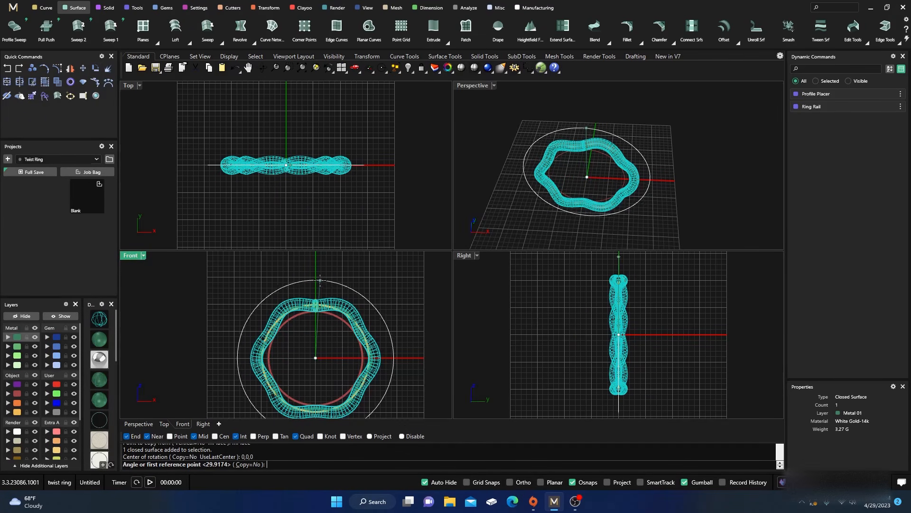
pyautogui.click(316, 274)
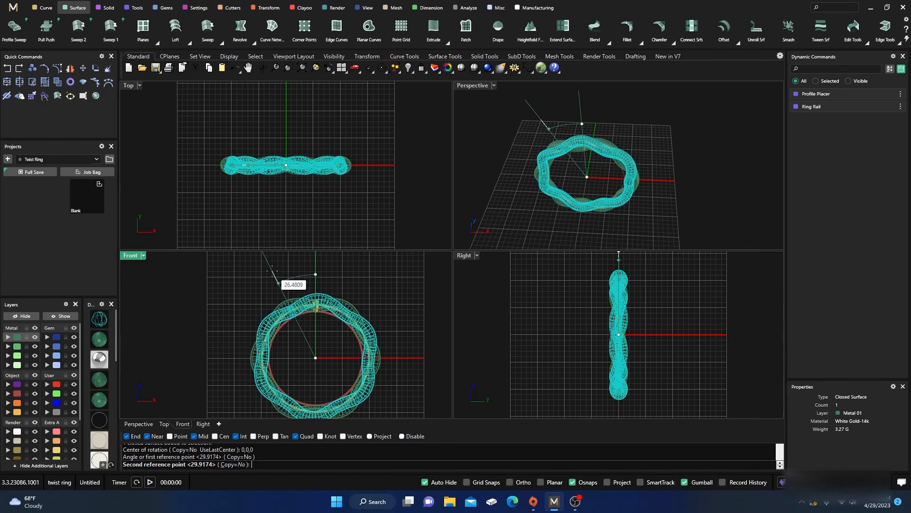
pyautogui.scroll(3, 272, 272)
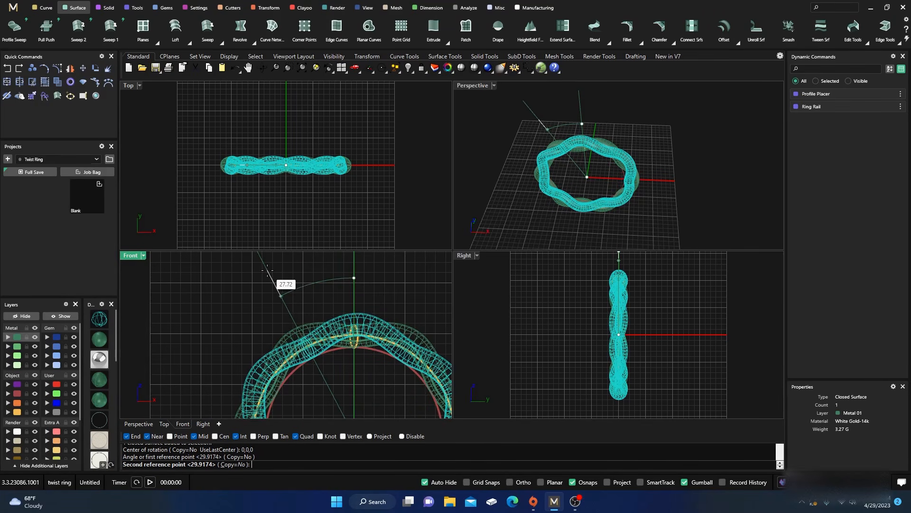
pyautogui.click(269, 275)
pyautogui.press('Escape')
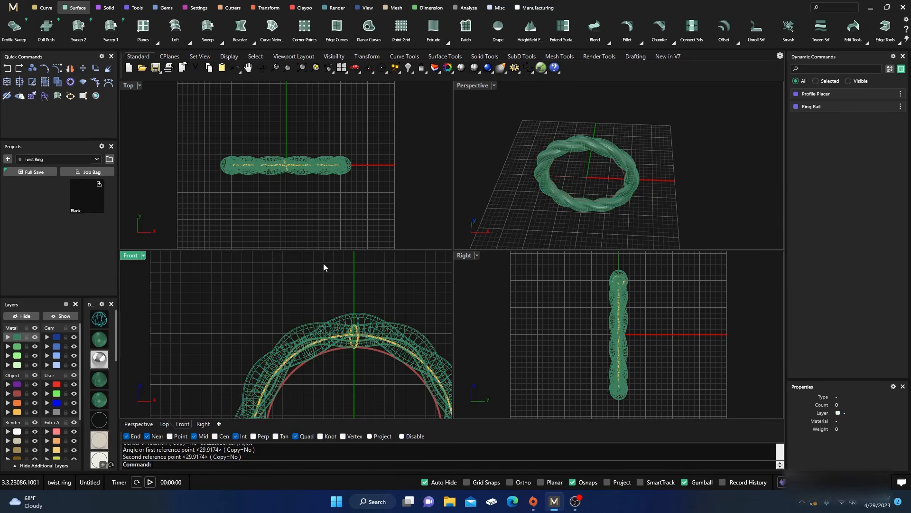
# Select both twisted strands and stretch them along the Y axis into a much wider band
pyautogui.doubleClick(472, 85)
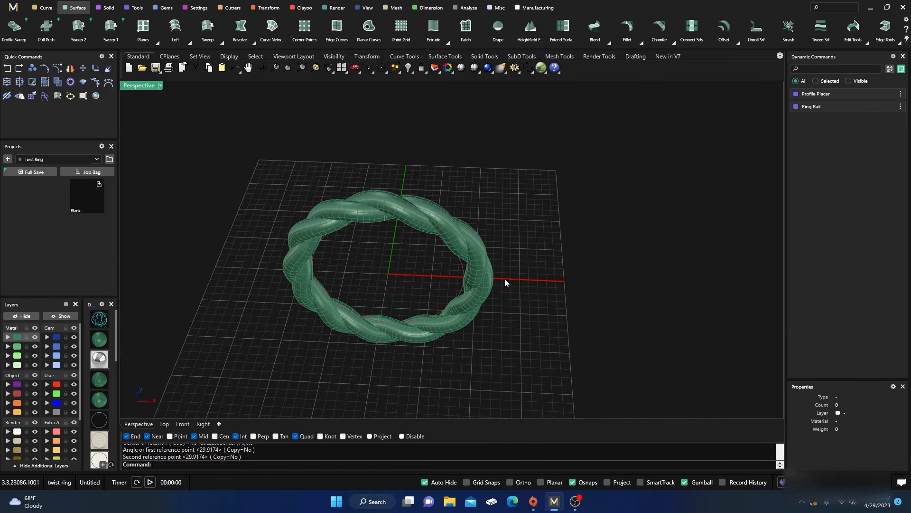
pyautogui.moveTo(504, 280); pyautogui.dragTo(438, 206, button='right')
pyautogui.scroll(6, 450, 242)
pyautogui.scroll(-6, 439, 228)
pyautogui.click(437, 206)
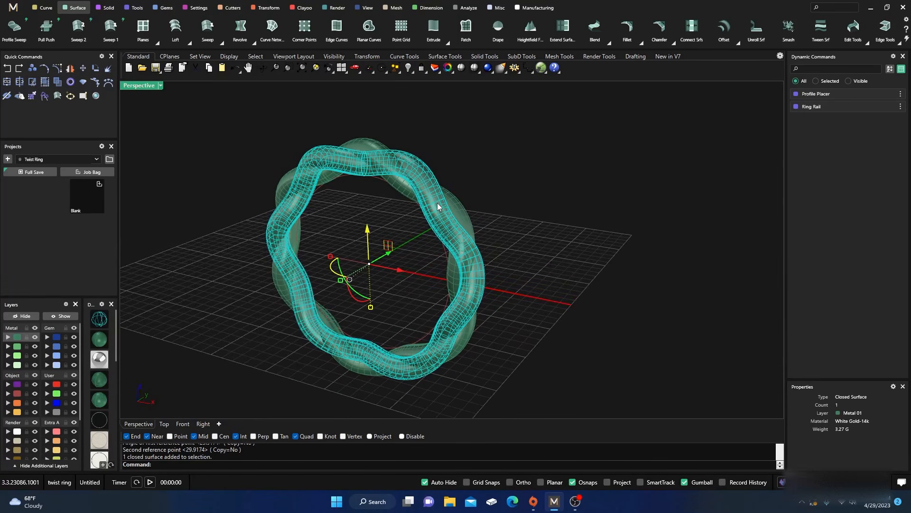
pyautogui.keyDown('shift'); pyautogui.click(464, 222); pyautogui.keyUp('shift')
pyautogui.moveTo(532, 309); pyautogui.dragTo(352, 280, button='right')
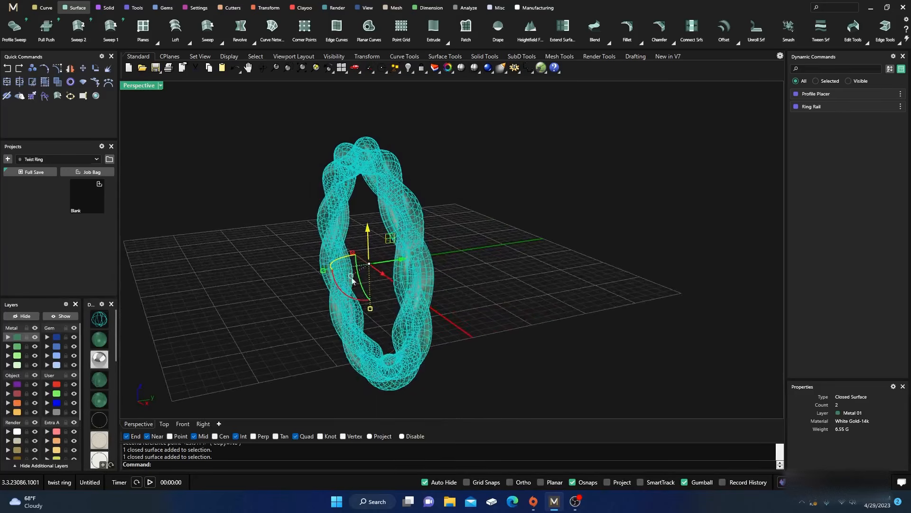
pyautogui.moveTo(323, 271); pyautogui.dragTo(213, 291)
pyautogui.click(225, 216)
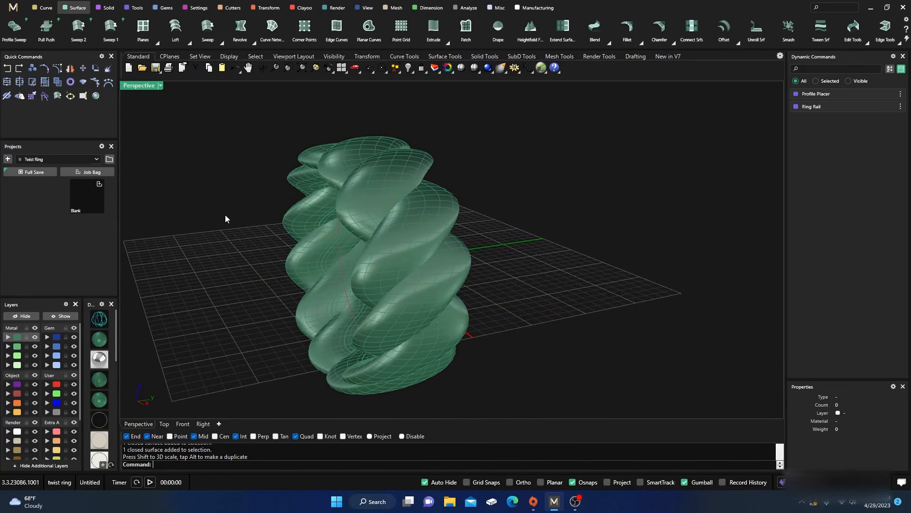
# Switch the perspective view to rendered display and examine the widened twist ring from several sides
pyautogui.moveTo(226, 217); pyautogui.dragTo(468, 227, button='right')
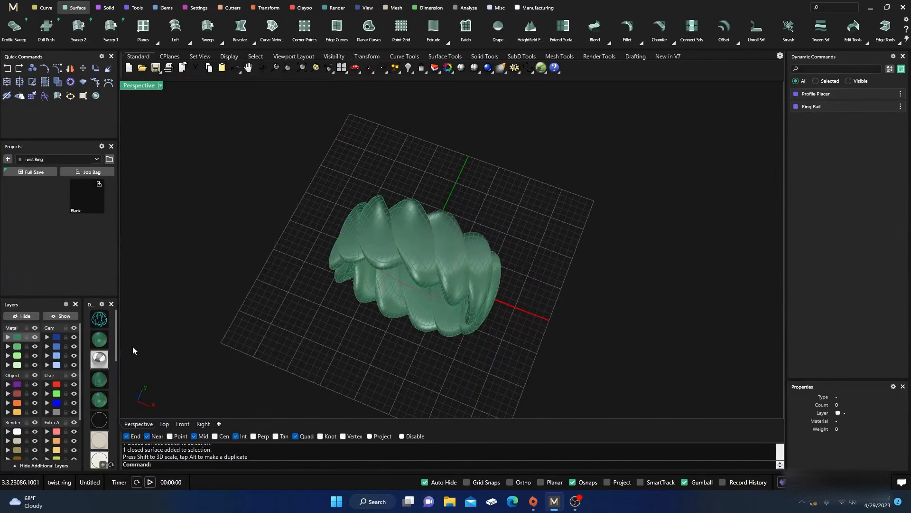
pyautogui.click(99, 358)
pyautogui.moveTo(234, 350); pyautogui.dragTo(258, 305, button='right')
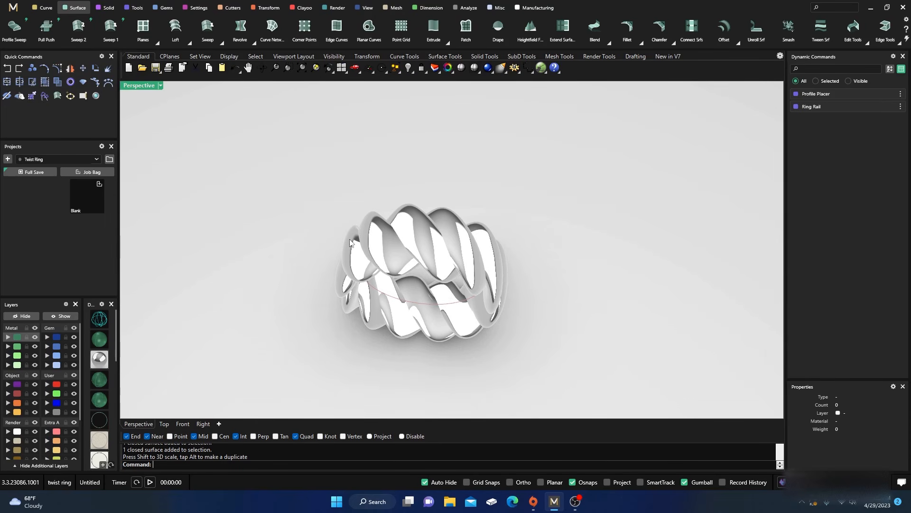
pyautogui.moveTo(414, 284); pyautogui.dragTo(317, 298, button='right')
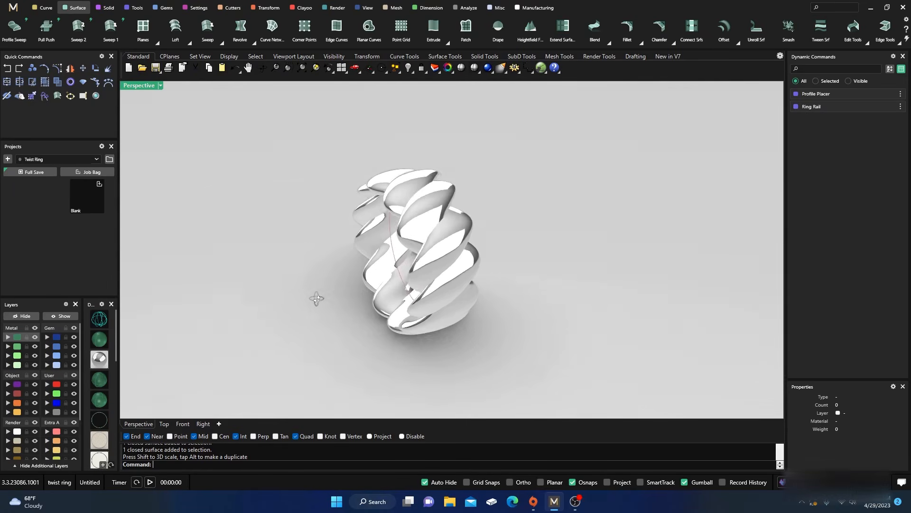
# Switch the perspective view from rendered back to green shaded display
pyautogui.click(412, 227)
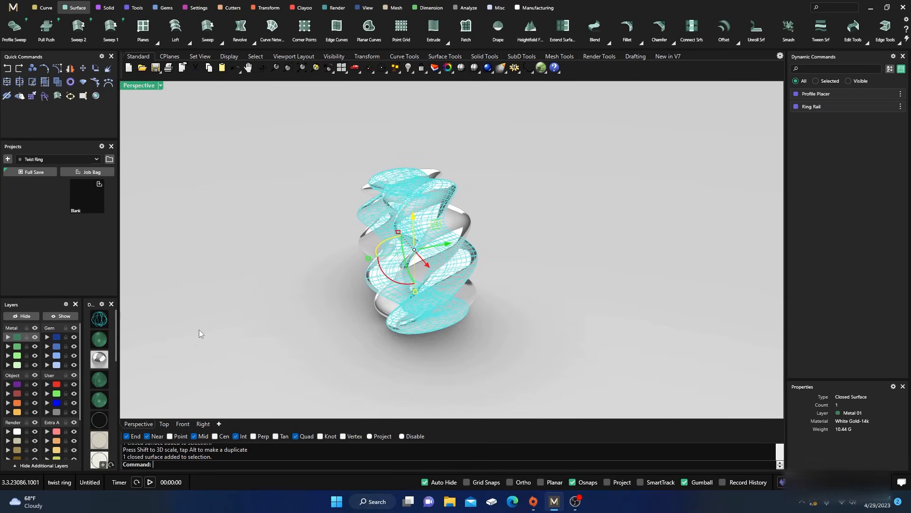
pyautogui.click(100, 343)
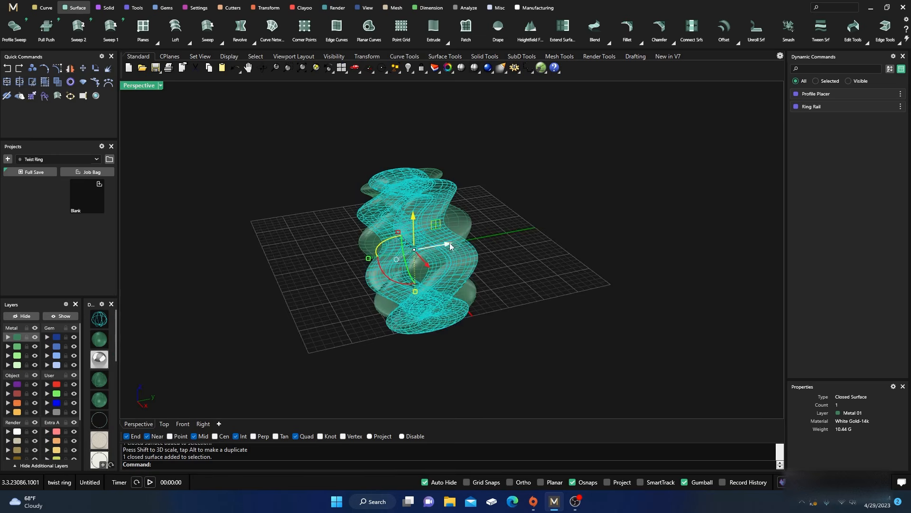
# Scale both twisted strands along the Y axis into a narrower band
pyautogui.keyDown('shift'); pyautogui.click(406, 257); pyautogui.keyUp('shift')
pyautogui.moveTo(369, 260); pyautogui.dragTo(406, 273)
pyautogui.click(345, 263)
pyautogui.moveTo(344, 263); pyautogui.dragTo(395, 259, button='right')
pyautogui.scroll(-4, 337, 216)
pyautogui.scroll(4, 401, 218)
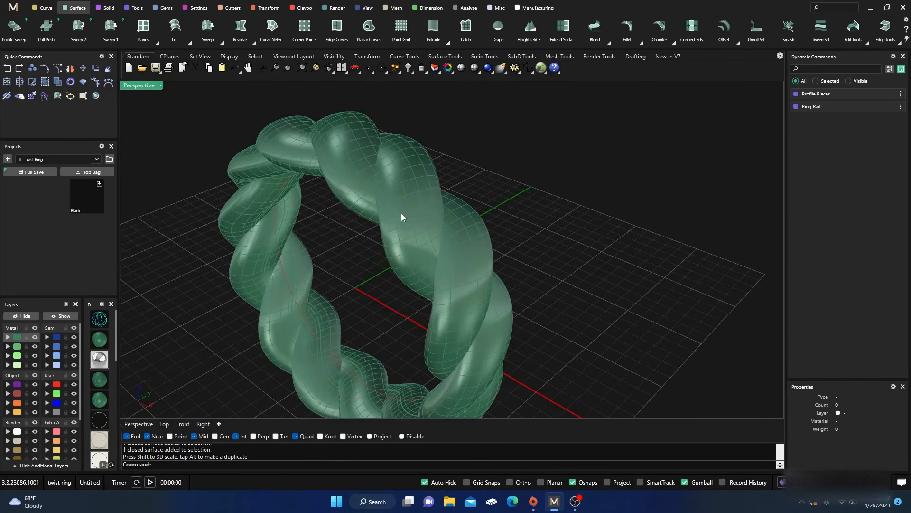
# Undo the last two gumball scalings of the twisted strands
pyautogui.click(8, 69)
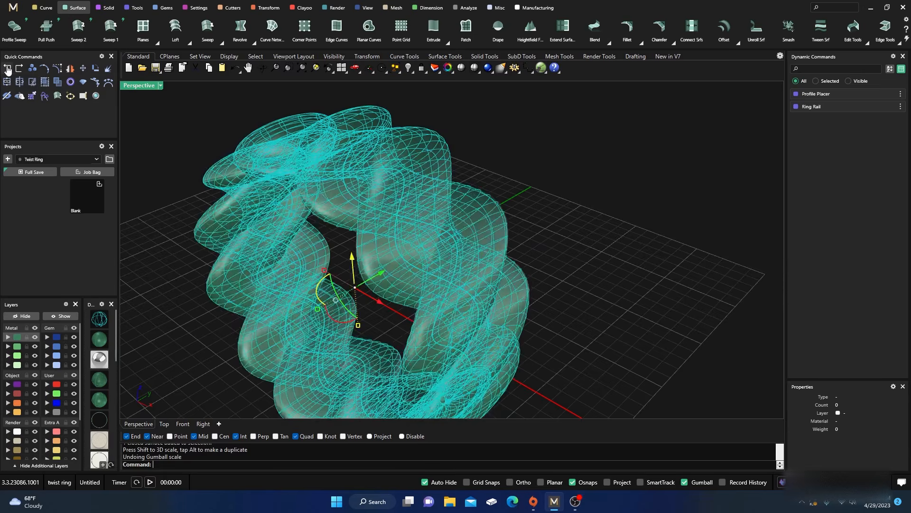
pyautogui.click(8, 68)
pyautogui.click(161, 159)
pyautogui.moveTo(231, 273); pyautogui.dragTo(276, 262, button='right')
pyautogui.scroll(5, 421, 153)
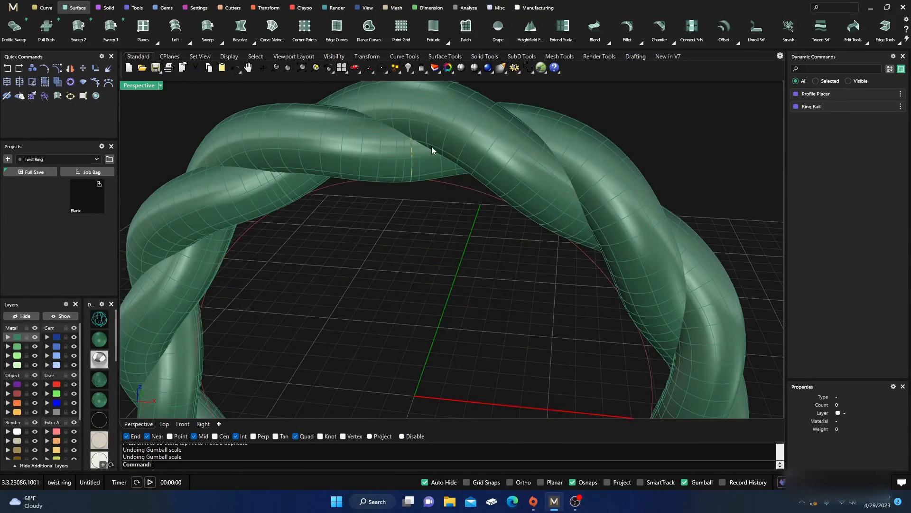
# Delete one of the two interlaced smooth strands, keeping its helical curve
pyautogui.click(376, 166)
pyautogui.moveTo(397, 252); pyautogui.dragTo(398, 213, button='right')
pyautogui.press('Delete')
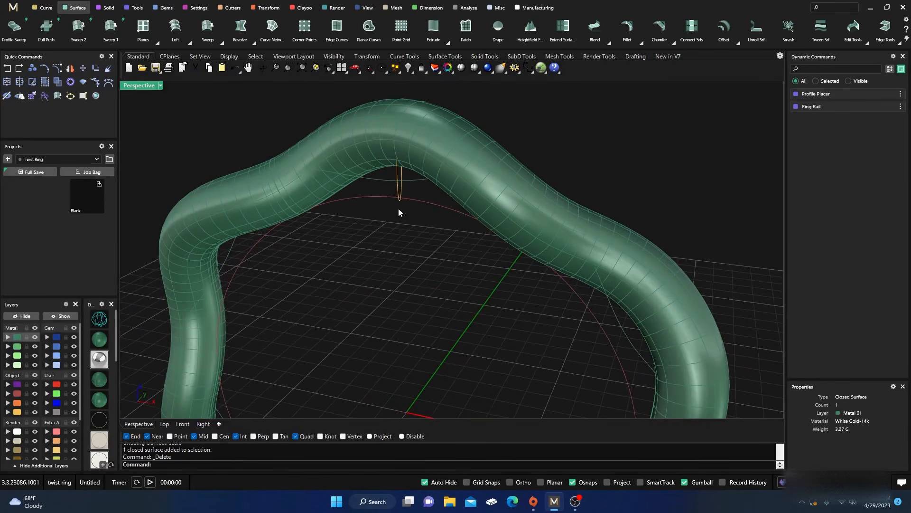
# Generate a three-thread rope along the exposed helical curve with the Rope tool
pyautogui.click(412, 183)
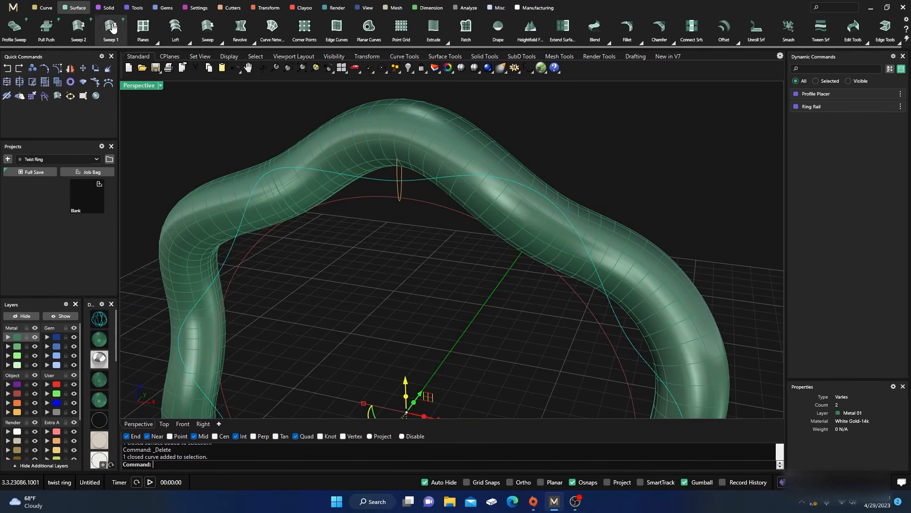
pyautogui.click(108, 8)
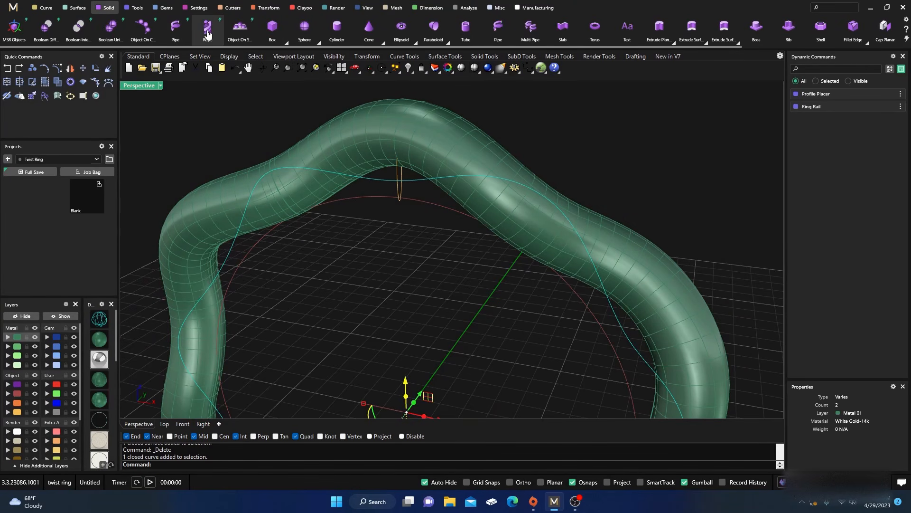
pyautogui.click(207, 29)
pyautogui.scroll(-3, 398, 260)
pyautogui.scroll(-7, 404, 273)
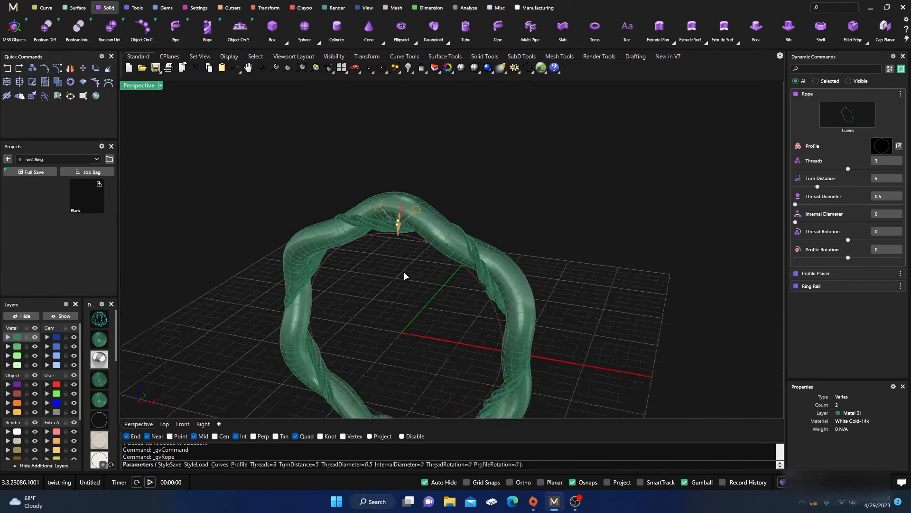
pyautogui.moveTo(404, 273); pyautogui.dragTo(365, 290, button='right')
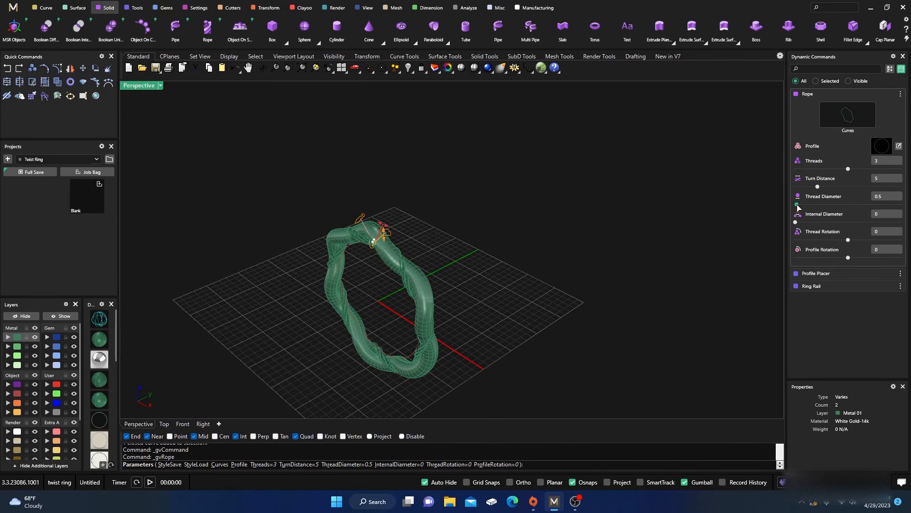
# Increase the rope's thread diameter to 1.17 and set its turn distance to 4
pyautogui.moveTo(797, 205); pyautogui.dragTo(817, 204)
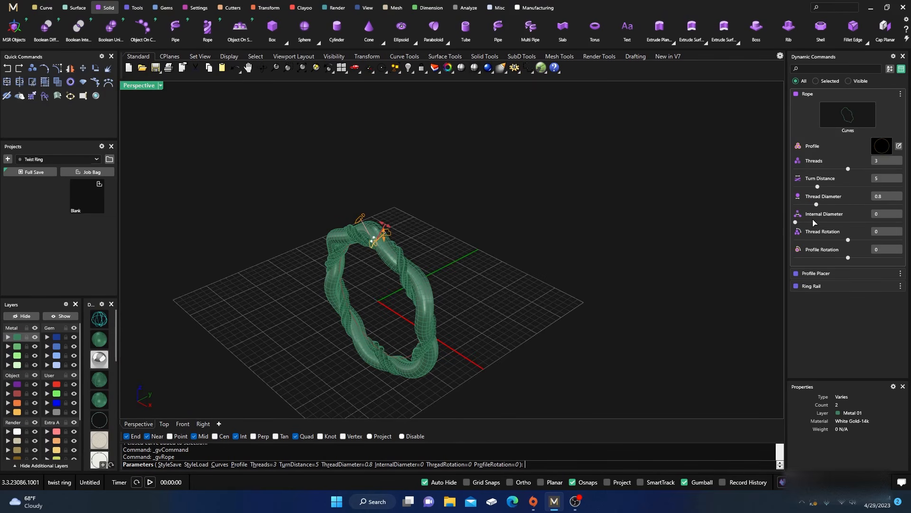
pyautogui.moveTo(816, 208); pyautogui.dragTo(848, 209)
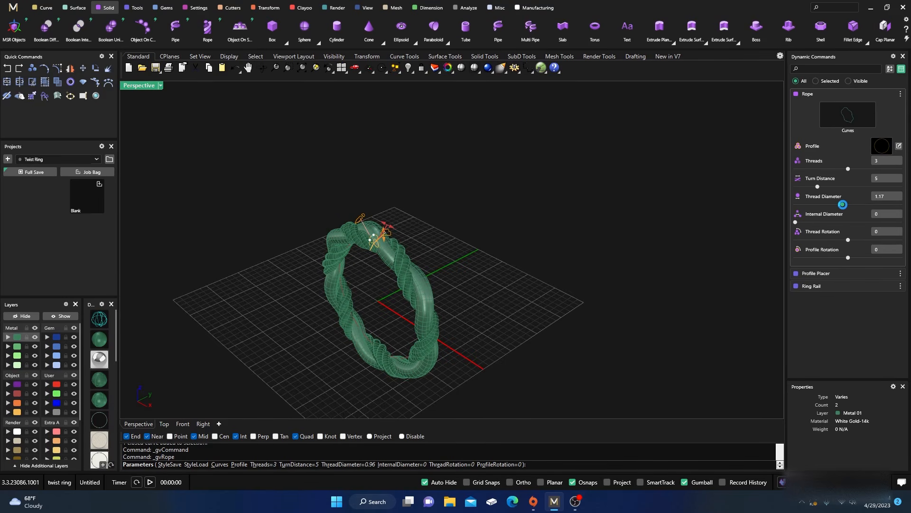
pyautogui.moveTo(582, 325); pyautogui.dragTo(640, 297, button='right')
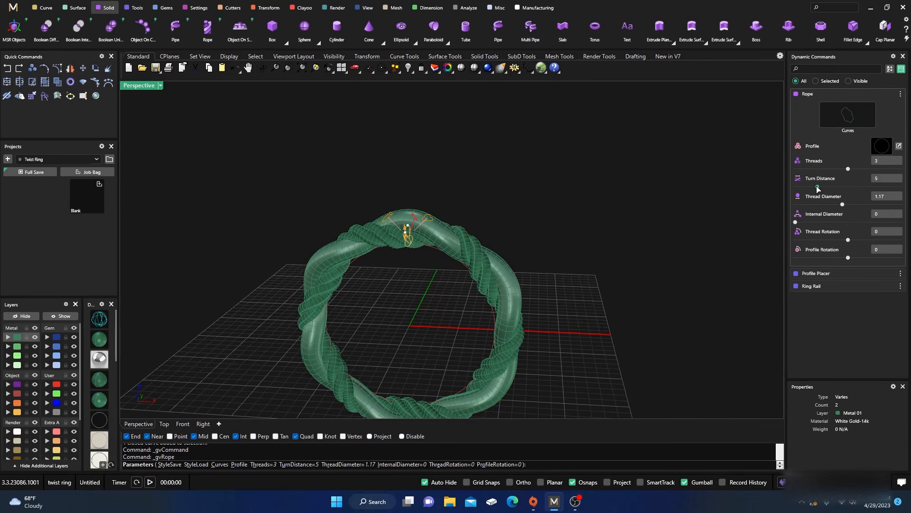
pyautogui.moveTo(817, 187); pyautogui.dragTo(811, 187)
pyautogui.moveTo(562, 304); pyautogui.dragTo(454, 349, button='right')
pyautogui.scroll(2, 352, 253)
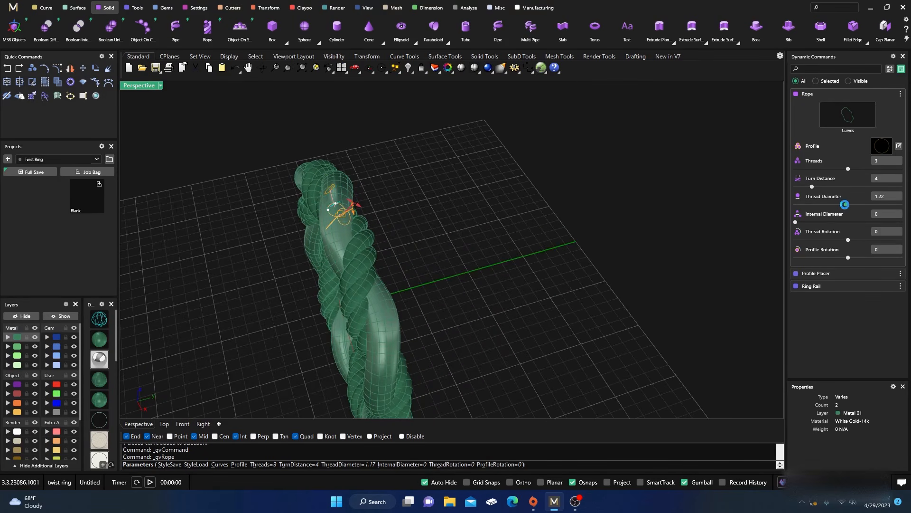
# Set the rope's thread diameter to 1.57 and create the rope strand
pyautogui.moveTo(844, 205); pyautogui.dragTo(873, 209)
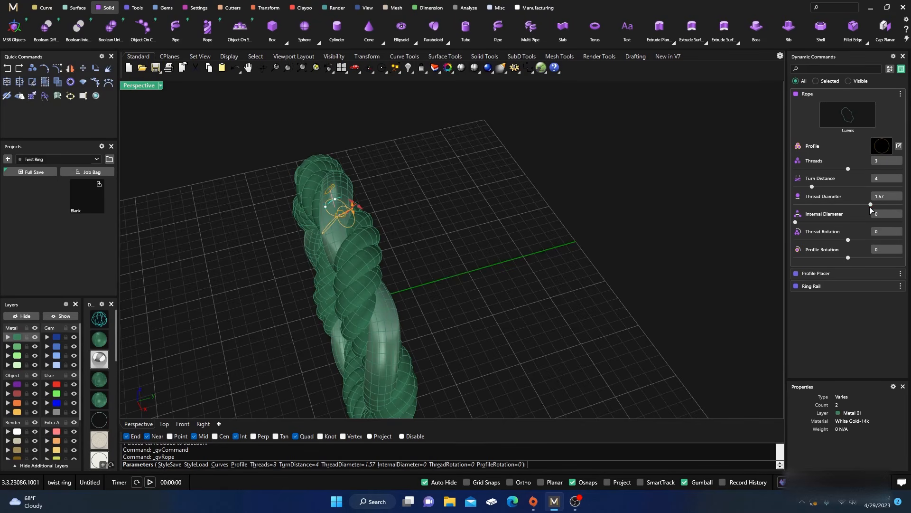
pyautogui.moveTo(414, 341); pyautogui.dragTo(512, 268, button='right')
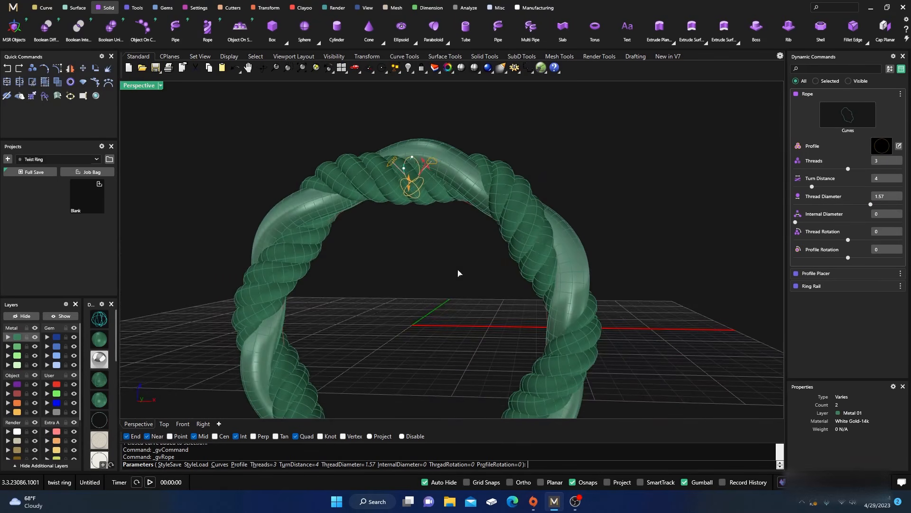
pyautogui.scroll(-3, 397, 274)
pyautogui.moveTo(398, 273); pyautogui.dragTo(373, 308, button='right')
pyautogui.press('Return')
pyautogui.scroll(3, 418, 286)
pyautogui.scroll(-3, 419, 287)
pyautogui.moveTo(421, 285); pyautogui.dragTo(392, 299, button='right')
pyautogui.scroll(3, 366, 282)
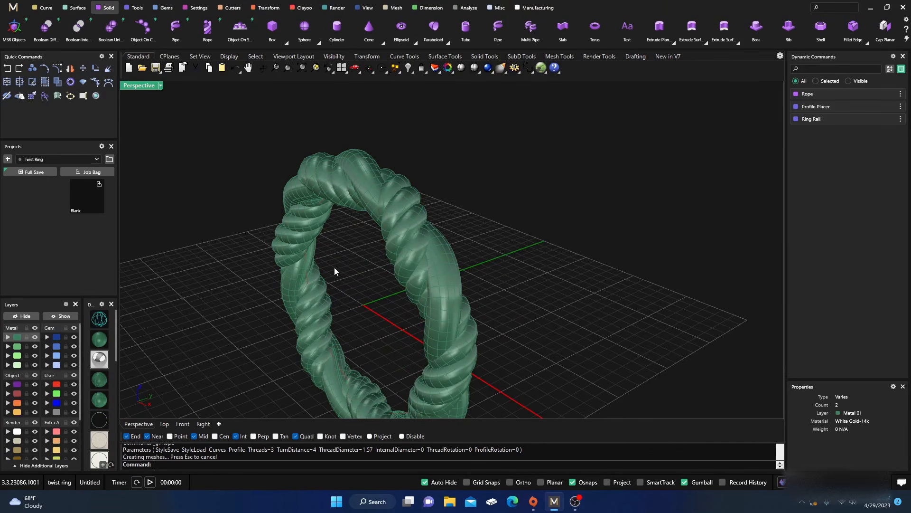
# Select the rope and the smooth strand and stretch them along the Y axis into a wider band
pyautogui.click(403, 249)
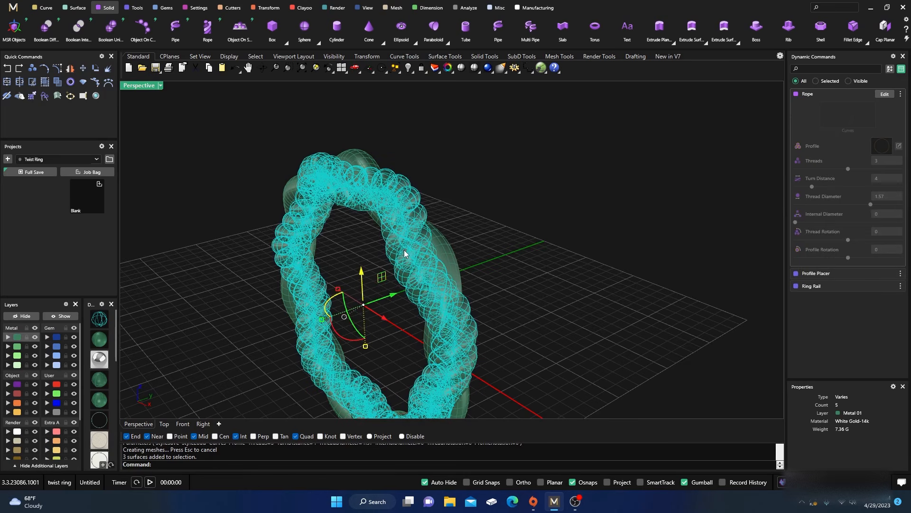
pyautogui.keyDown('shift'); pyautogui.click(445, 245); pyautogui.keyUp('shift')
pyautogui.scroll(-4, 428, 246)
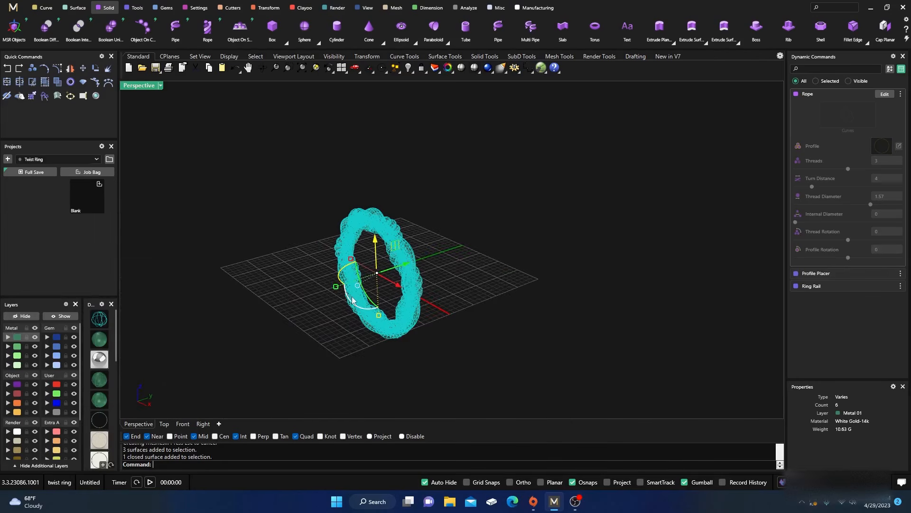
pyautogui.moveTo(352, 297); pyautogui.dragTo(319, 307, button='right')
pyautogui.moveTo(329, 283); pyautogui.dragTo(288, 288)
pyautogui.click(288, 252)
pyautogui.moveTo(289, 252); pyautogui.dragTo(308, 281, button='right')
pyautogui.scroll(4, 398, 258)
pyautogui.moveTo(398, 258)
pyautogui.mouseDown(button='right')
pyautogui.moveTo(429, 286)
pyautogui.moveTo(433, 259)
pyautogui.moveTo(388, 284)
pyautogui.mouseUp(button='right')
pyautogui.scroll(5, 296, 292)
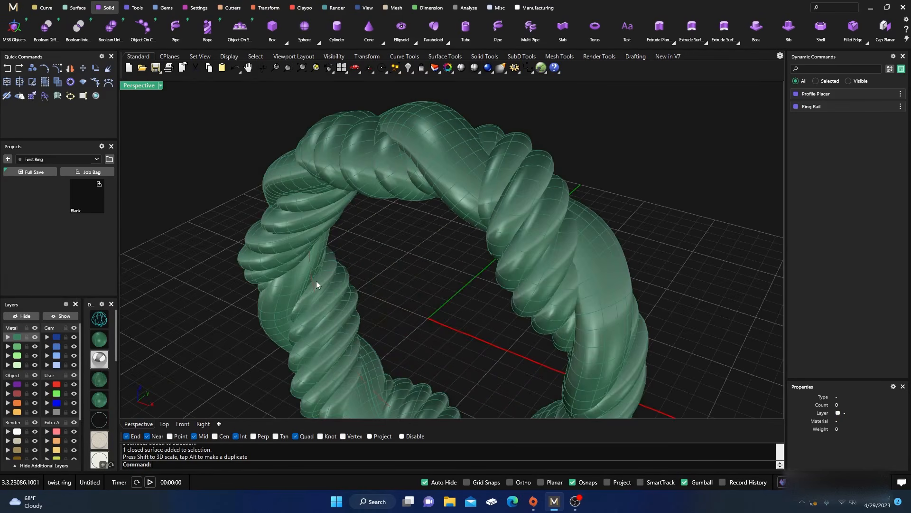
# Extrude the ring rail circle into a long solid cylinder through the finger hole
pyautogui.click(313, 283)
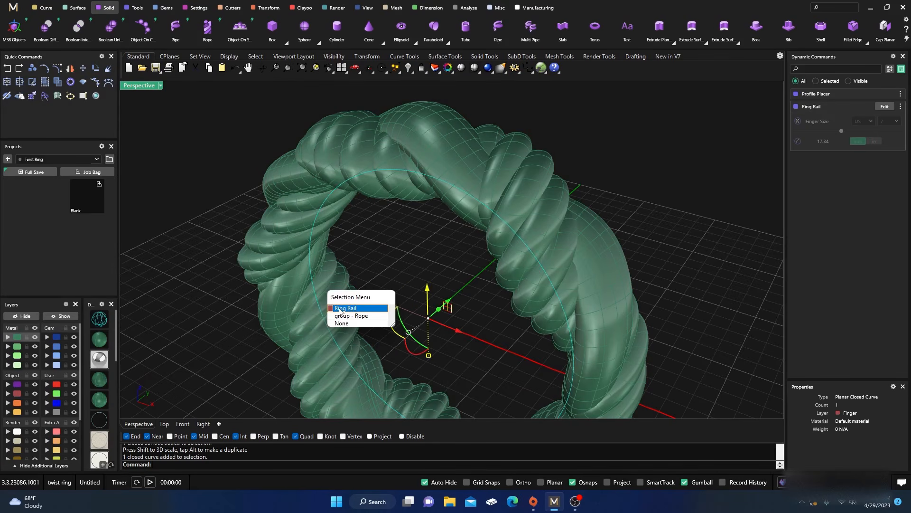
pyautogui.click(340, 308)
pyautogui.scroll(-5, 339, 311)
pyautogui.moveTo(340, 311); pyautogui.dragTo(394, 287, button='right')
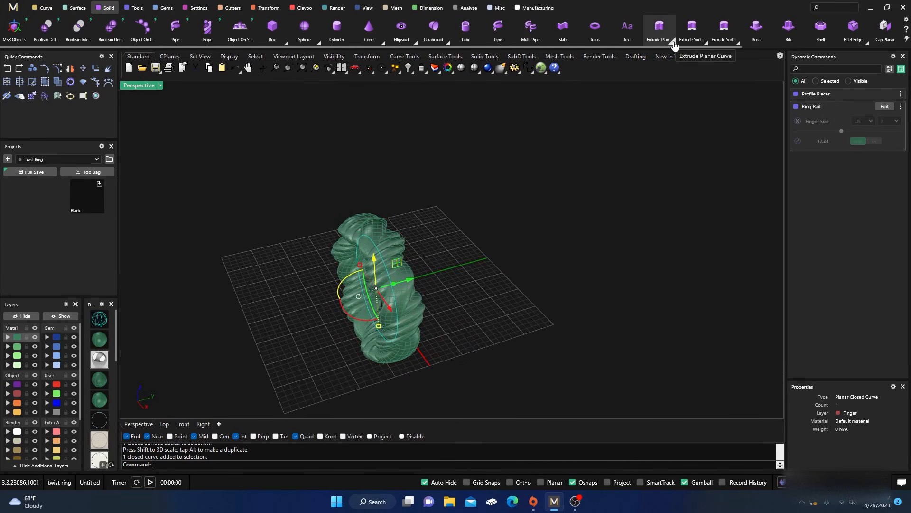
pyautogui.click(674, 42)
pyautogui.click(757, 59)
pyautogui.press('Return')
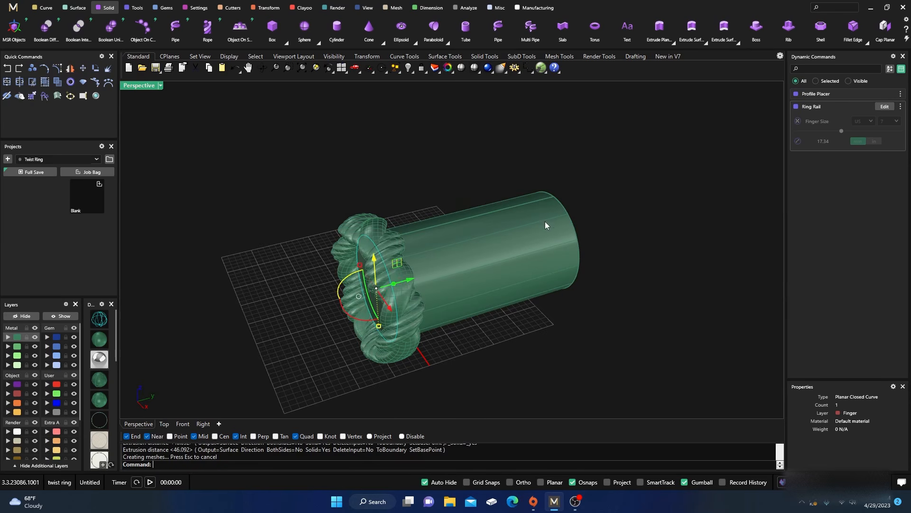
# Move the cylinder along its axis so that it extends past both sides of the ring
pyautogui.moveTo(500, 255); pyautogui.dragTo(417, 286)
pyautogui.click(256, 173)
pyautogui.moveTo(273, 208); pyautogui.dragTo(247, 179, button='right')
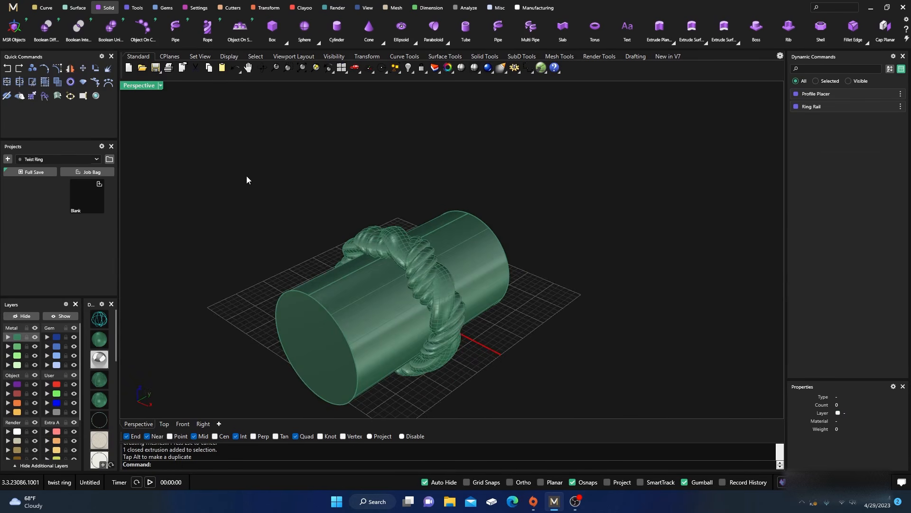
# Subtract the cylinder from the rope and the smooth strand with Boolean Difference
pyautogui.click(46, 26)
pyautogui.click(408, 256)
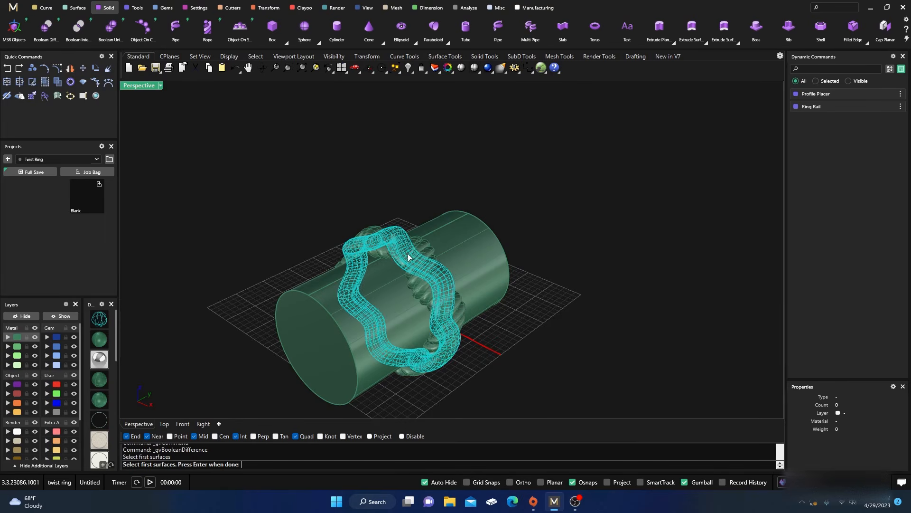
pyautogui.press('Return')
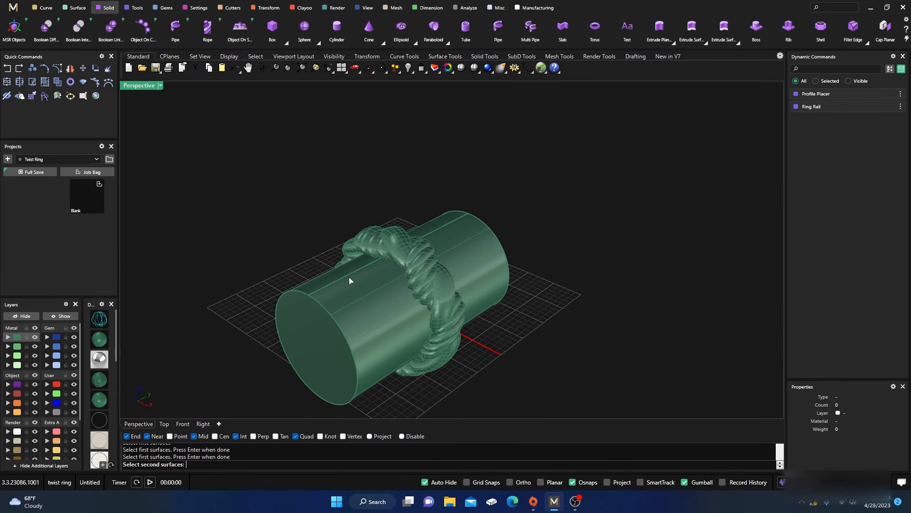
pyautogui.click(342, 300)
pyautogui.press('Return')
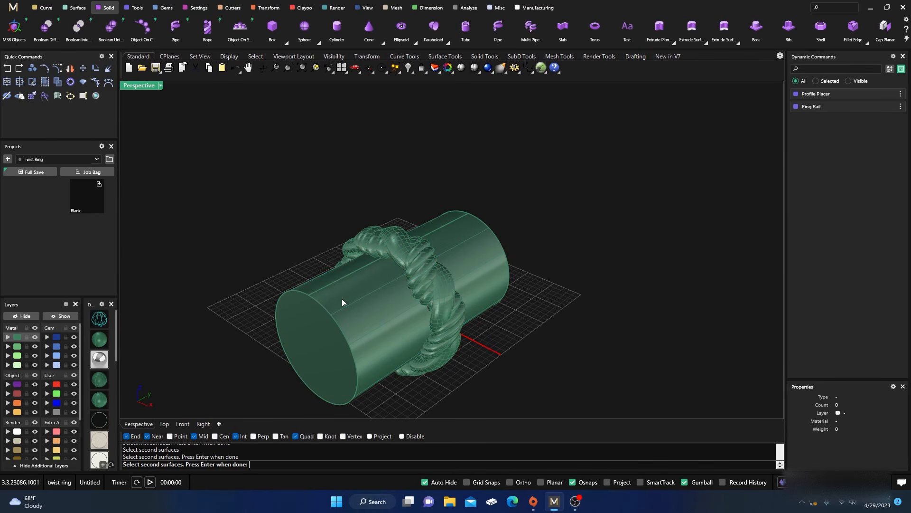
pyautogui.press('Escape')
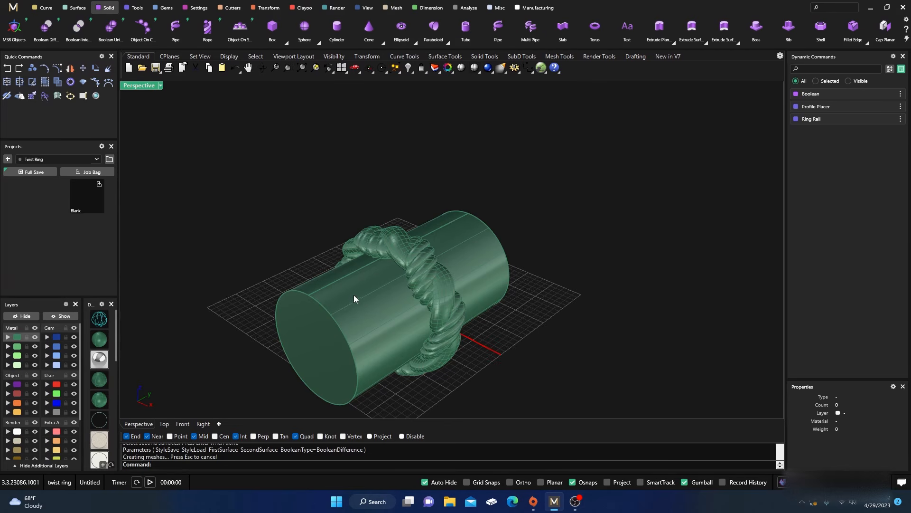
# Delete the cutting cylinder and the original untrimmed strands, keeping the Boolean result
pyautogui.click(364, 297)
pyautogui.press('Delete')
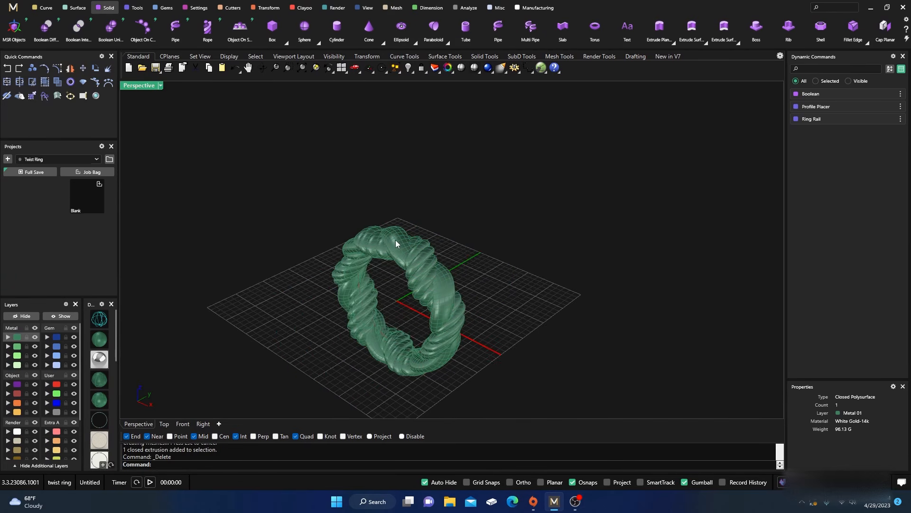
pyautogui.click(386, 287)
pyautogui.press('Delete')
pyautogui.click(380, 278)
pyautogui.press('Delete')
# Switch the perspective view to rendered display and examine the trimmed ring
pyautogui.click(397, 246)
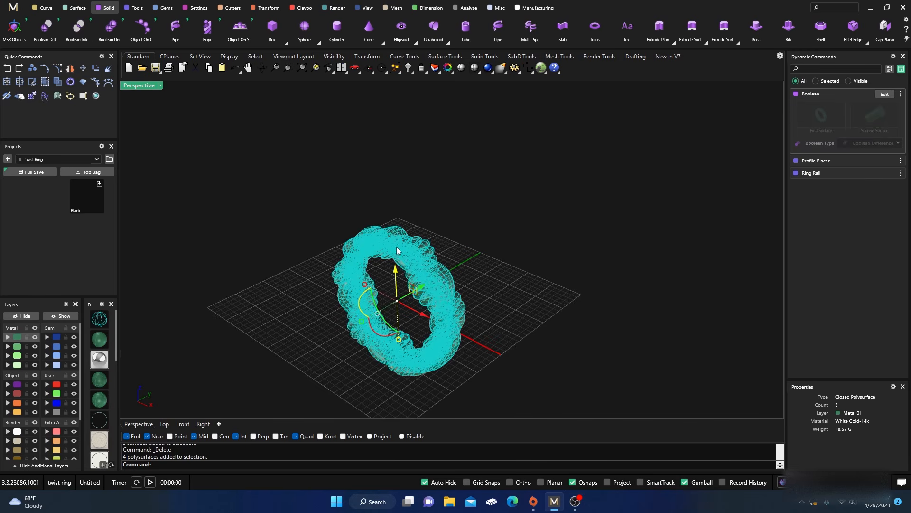
pyautogui.click(309, 300)
pyautogui.moveTo(319, 342); pyautogui.dragTo(273, 358, button='right')
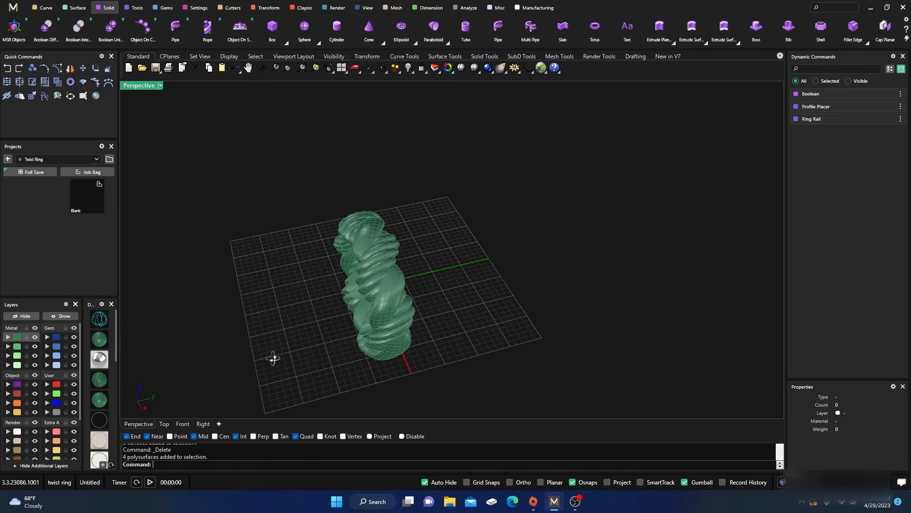
pyautogui.scroll(4, 364, 287)
pyautogui.moveTo(374, 337); pyautogui.dragTo(389, 313, button='right')
pyautogui.click(99, 359)
pyautogui.scroll(-3, 299, 297)
pyautogui.scroll(-3, 366, 269)
pyautogui.scroll(5, 389, 281)
# Select the trimmed ring parts and stretch them along the Y axis into a much wider band
pyautogui.click(389, 281)
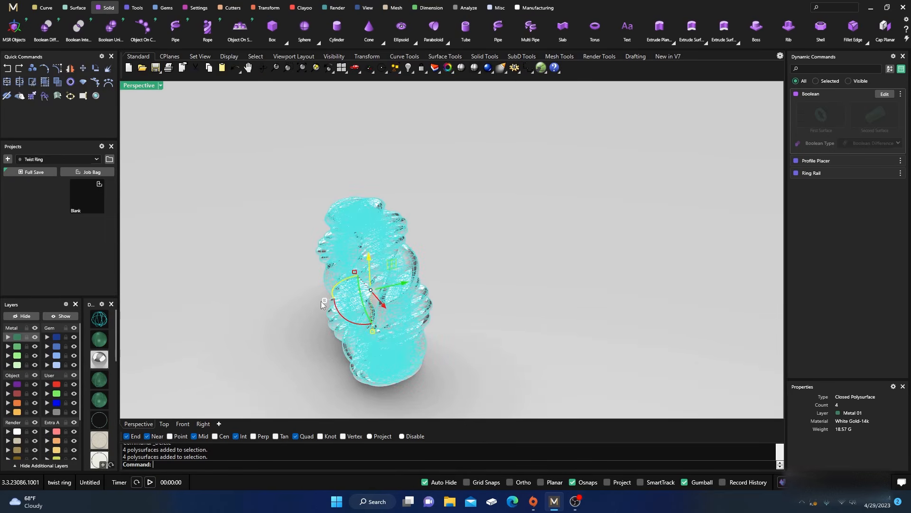
pyautogui.moveTo(323, 302); pyautogui.dragTo(316, 330)
pyautogui.click(250, 266)
pyautogui.moveTo(251, 266); pyautogui.dragTo(349, 280, button='right')
pyautogui.scroll(-4, 427, 264)
pyautogui.moveTo(437, 263); pyautogui.dragTo(440, 233, button='right')
pyautogui.scroll(3, 416, 285)
pyautogui.moveTo(399, 276); pyautogui.dragTo(417, 273, button='right')
# Scale the ring parts back down along the Y axis to a moderately narrower band
pyautogui.click(419, 274)
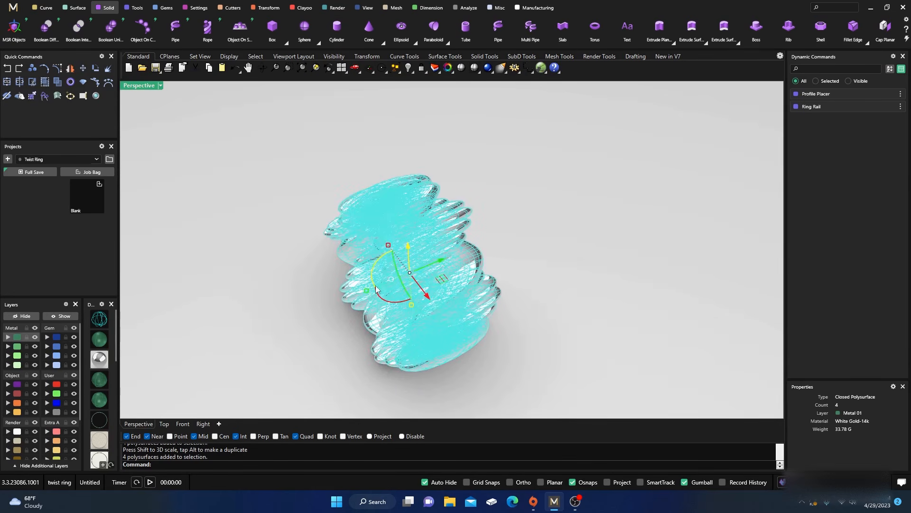
pyautogui.moveTo(366, 296); pyautogui.dragTo(384, 293)
pyautogui.click(334, 329)
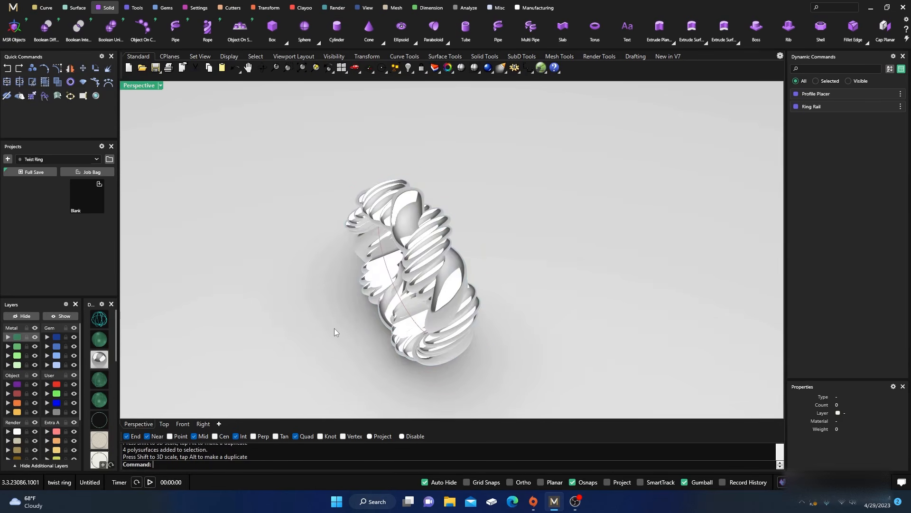
# Examine the rendered rope and smooth twist ring from several sides and distances
pyautogui.moveTo(334, 328); pyautogui.dragTo(365, 313, button='right')
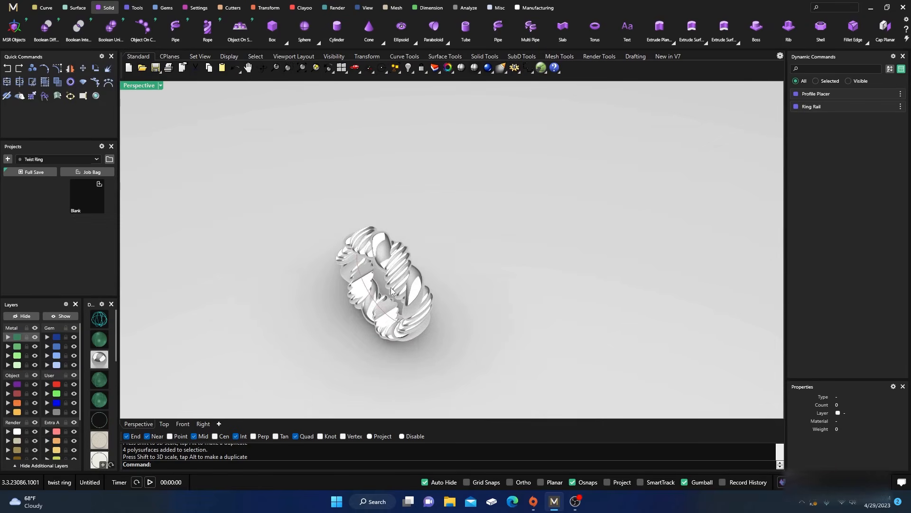
pyautogui.scroll(5, 463, 313)
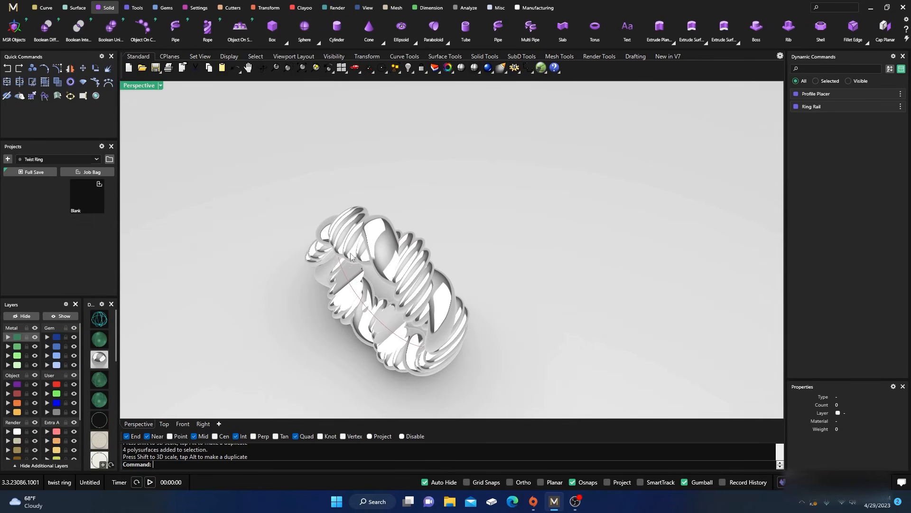
pyautogui.moveTo(354, 259); pyautogui.dragTo(342, 235, button='right')
pyautogui.scroll(-5, 240, 266)
pyautogui.moveTo(240, 266); pyautogui.dragTo(311, 295, button='right')
pyautogui.scroll(5, 338, 323)
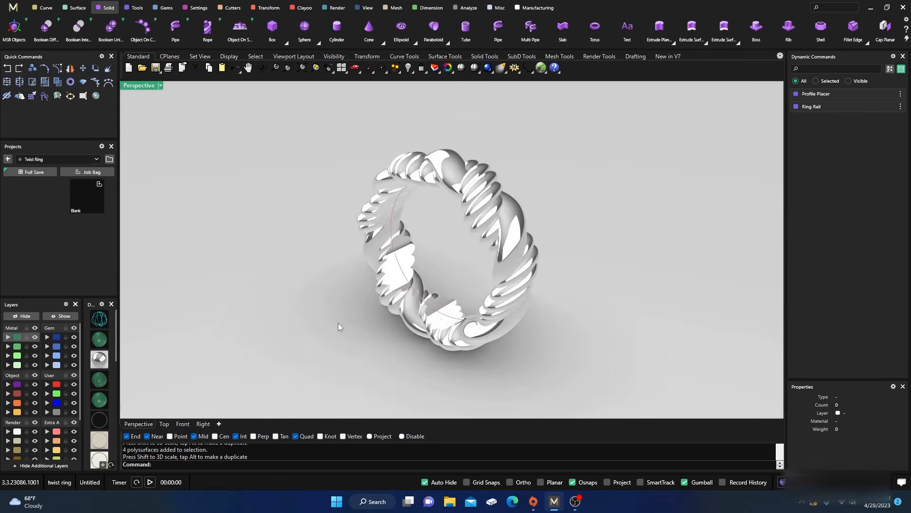
pyautogui.scroll(-5, 389, 323)
pyautogui.moveTo(389, 323)
pyautogui.mouseDown(button='right')
pyautogui.moveTo(362, 348)
pyautogui.moveTo(394, 320)
pyautogui.mouseUp(button='right')
pyautogui.scroll(5, 394, 320)
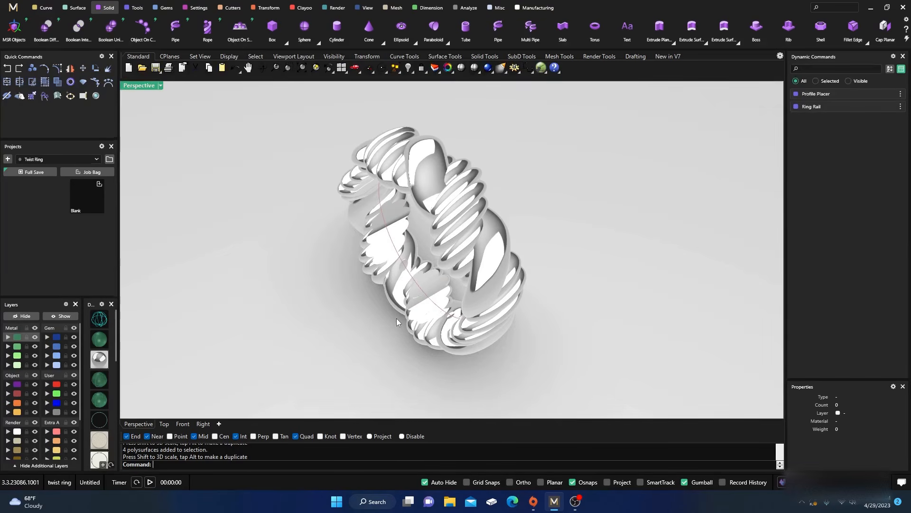
# Return the perspective view to green shaded display and turn the ring to an angled view
pyautogui.click(94, 345)
pyautogui.moveTo(176, 317)
pyautogui.mouseDown(button='right')
pyautogui.moveTo(291, 298)
pyautogui.moveTo(320, 307)
pyautogui.mouseUp(button='right')
pyautogui.scroll(5, 403, 272)
pyautogui.scroll(-4, 425, 320)
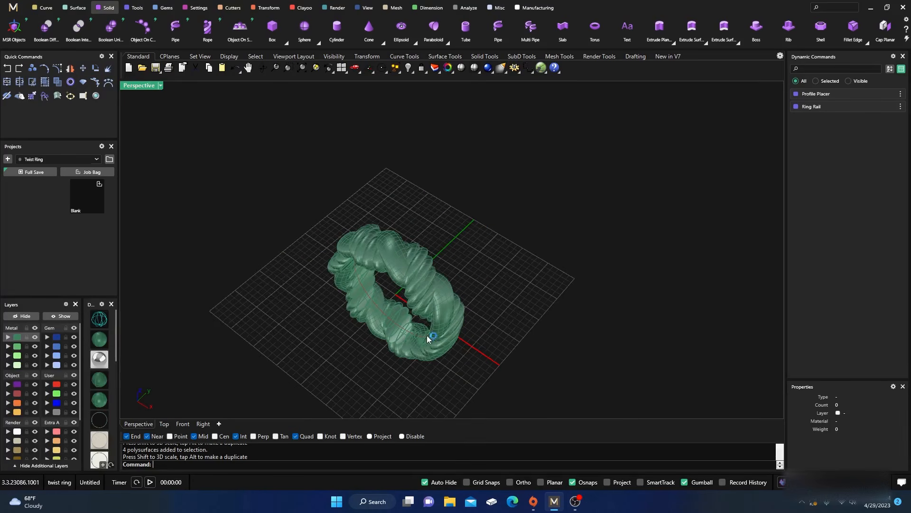
pyautogui.moveTo(426, 335); pyautogui.dragTo(397, 266, button='right')
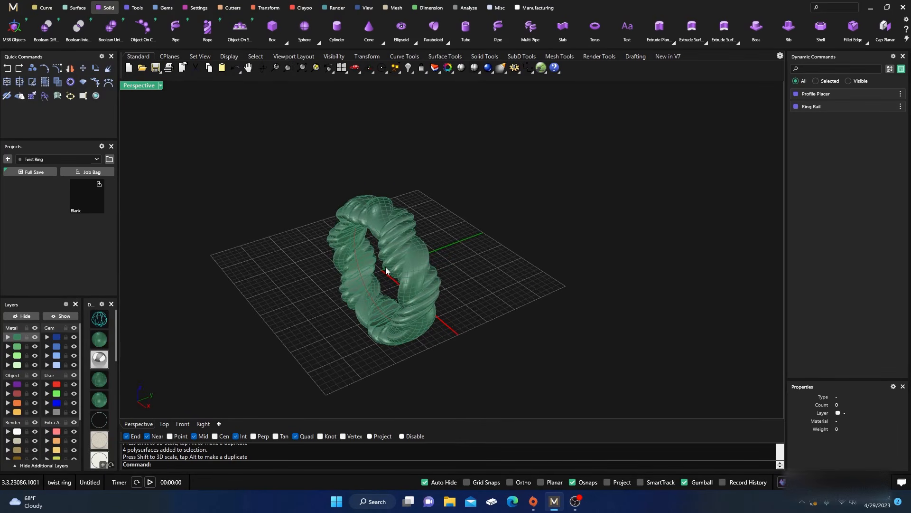